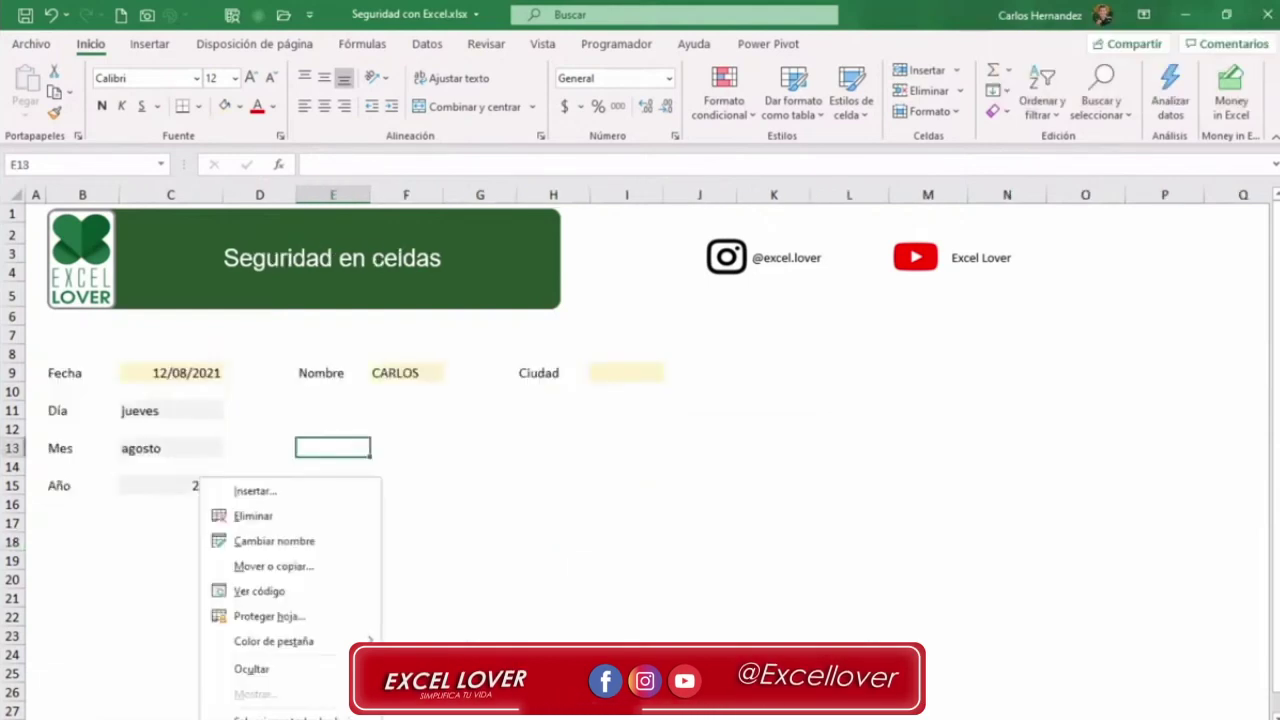
Dismiss the sheet-tab menu and land on the Seguridad en hojas sheet with its data table and chart
key("Escape")
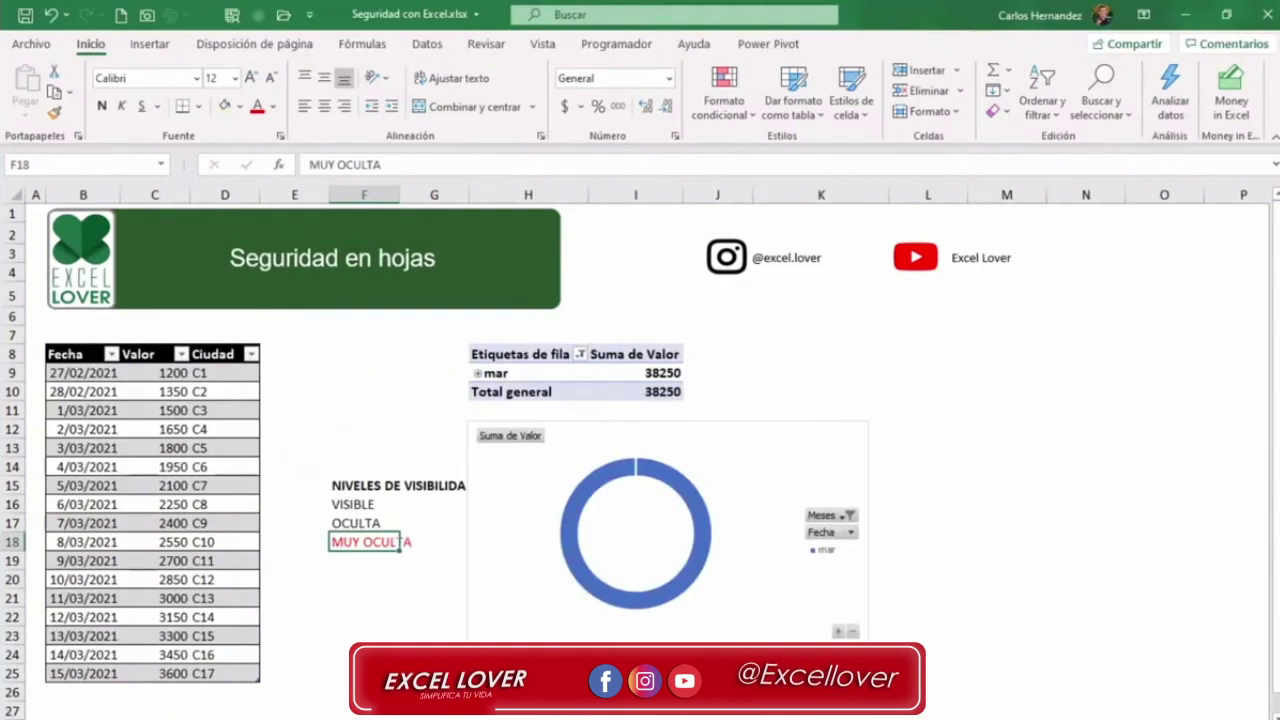
left_click(386, 635)
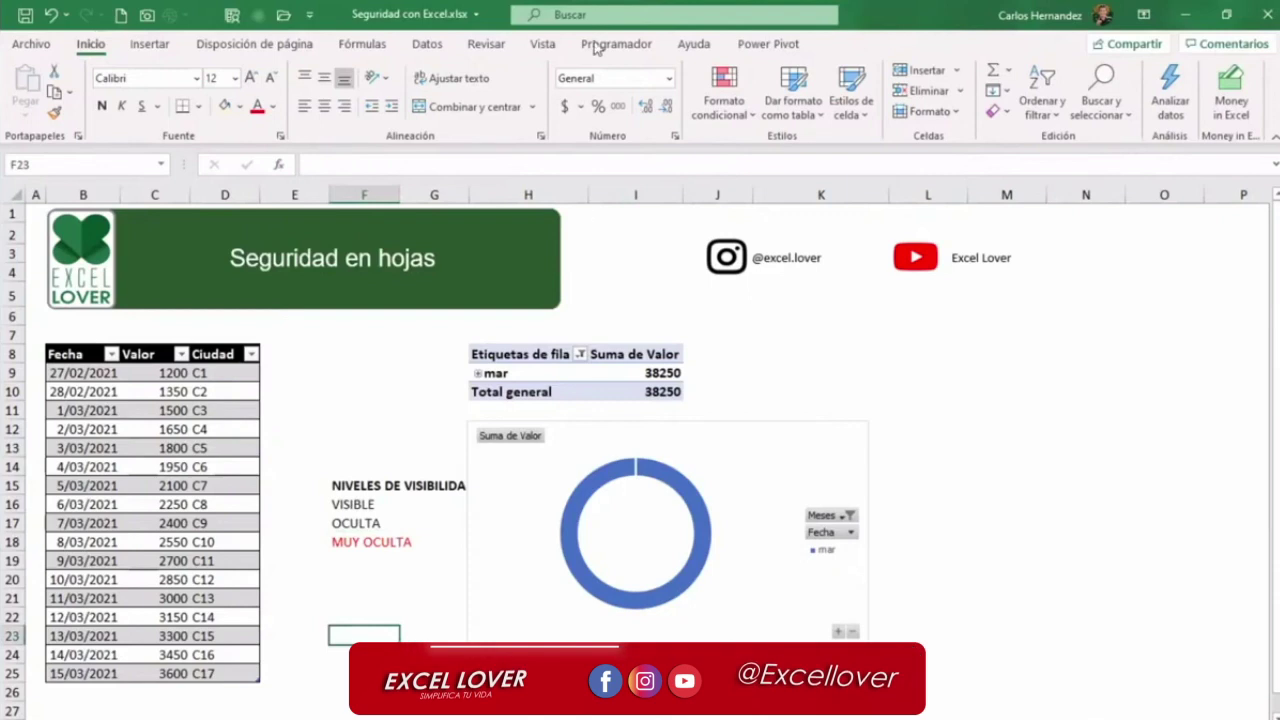
Protect the workbook with Estructura checked, using a password entered and confirmed in Proteger libro
left_click(486, 47)
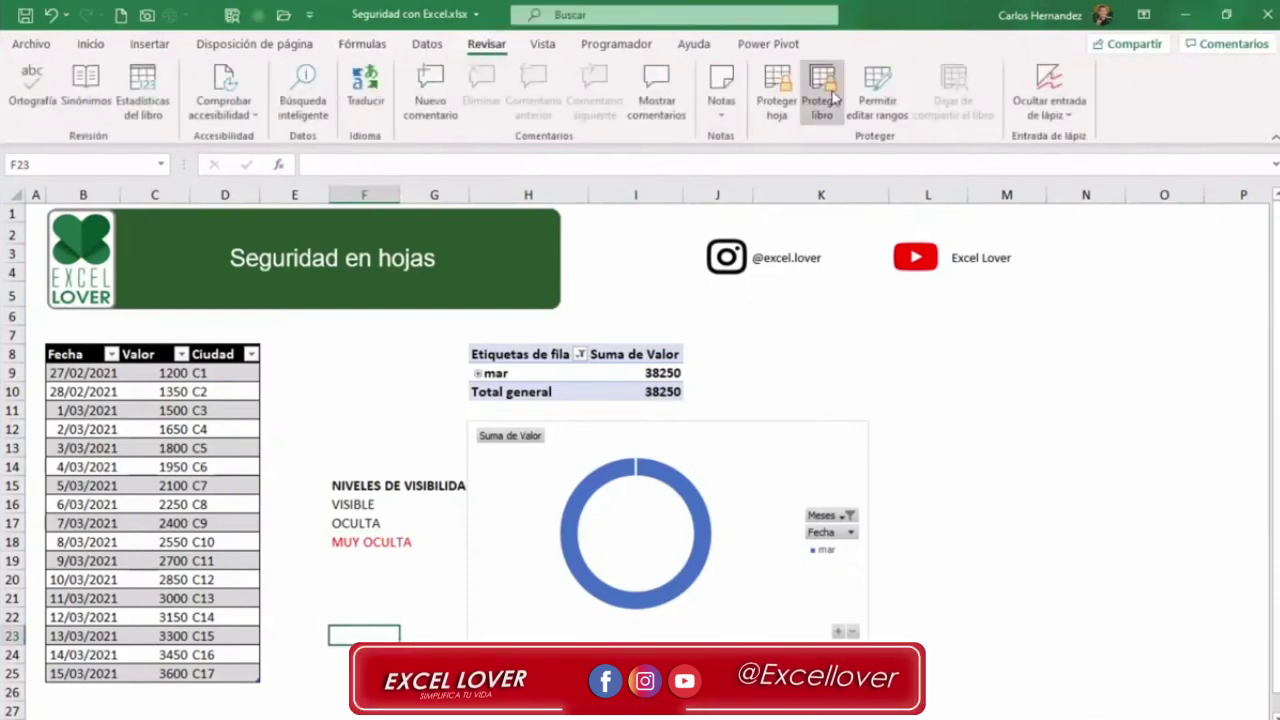
left_click(822, 95)
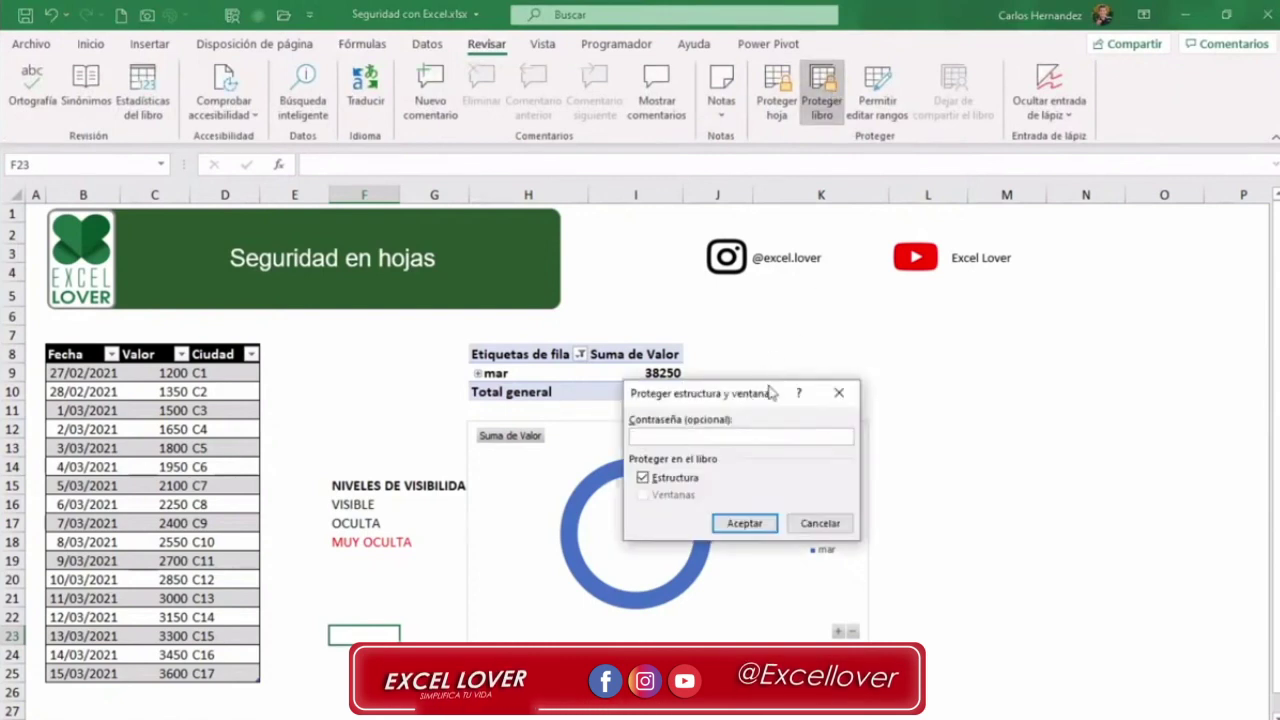
left_click_drag(770, 392, 987, 345)
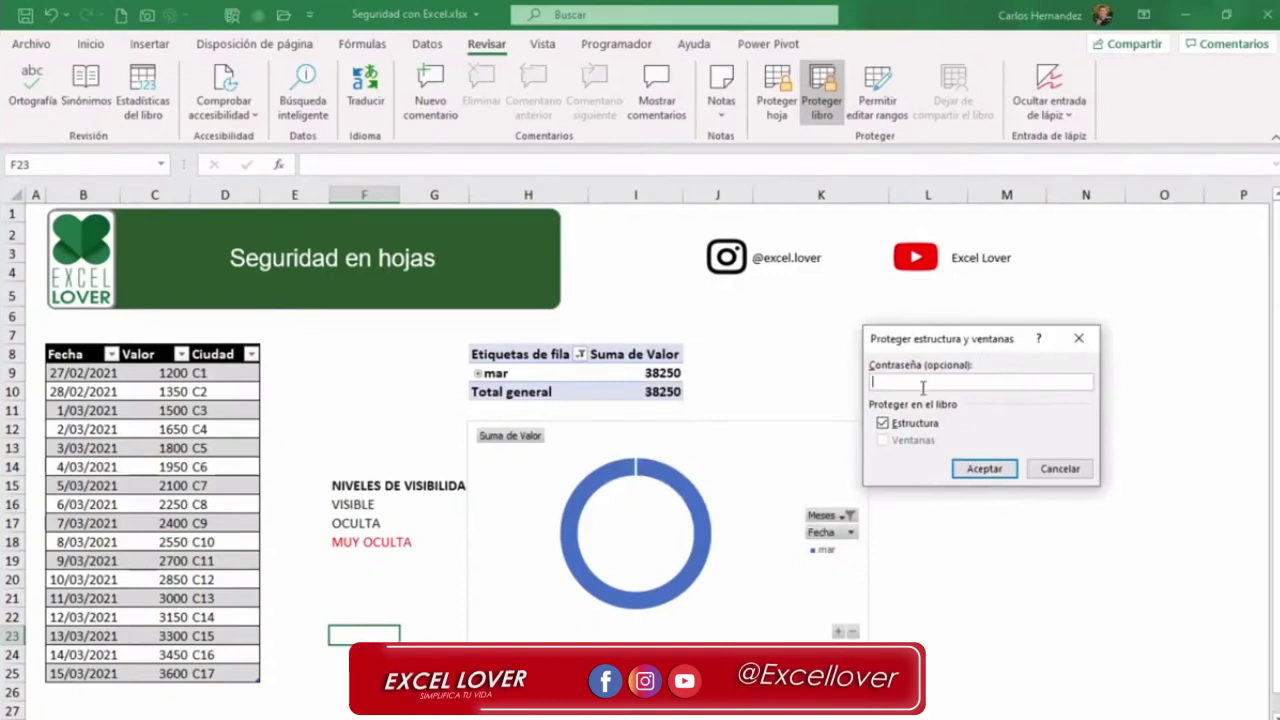
left_click(884, 424)
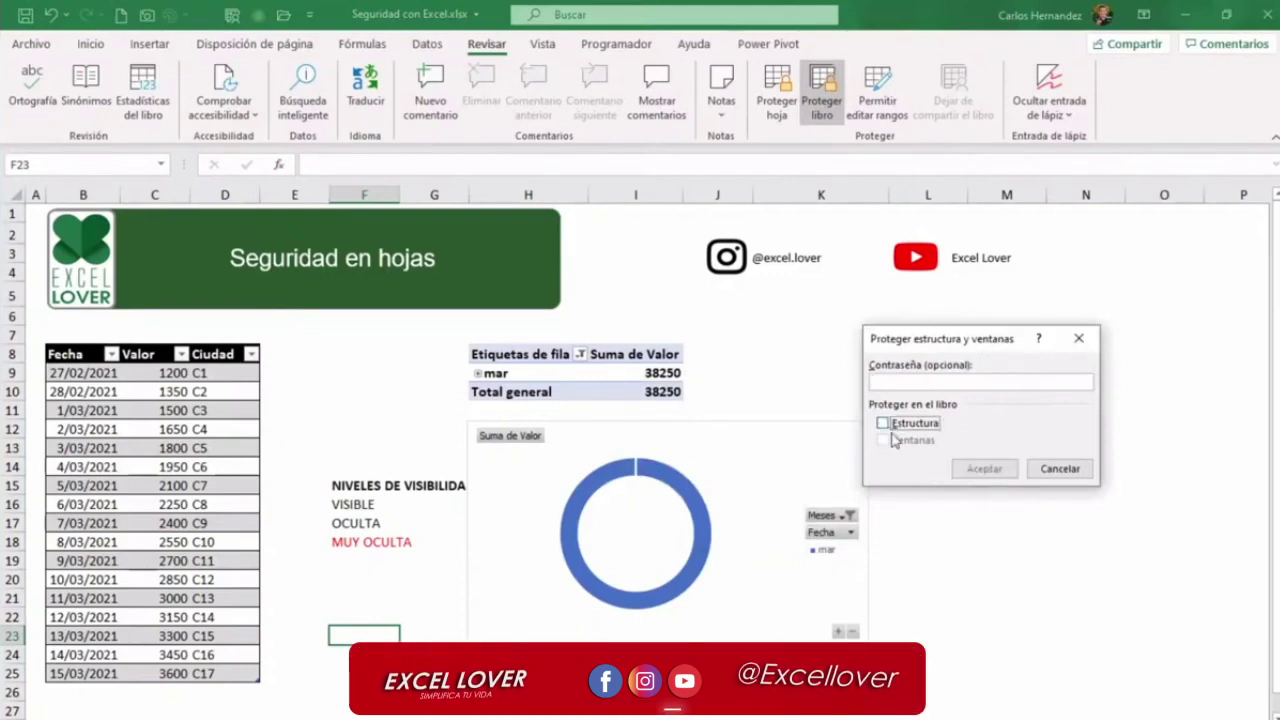
left_click(884, 424)
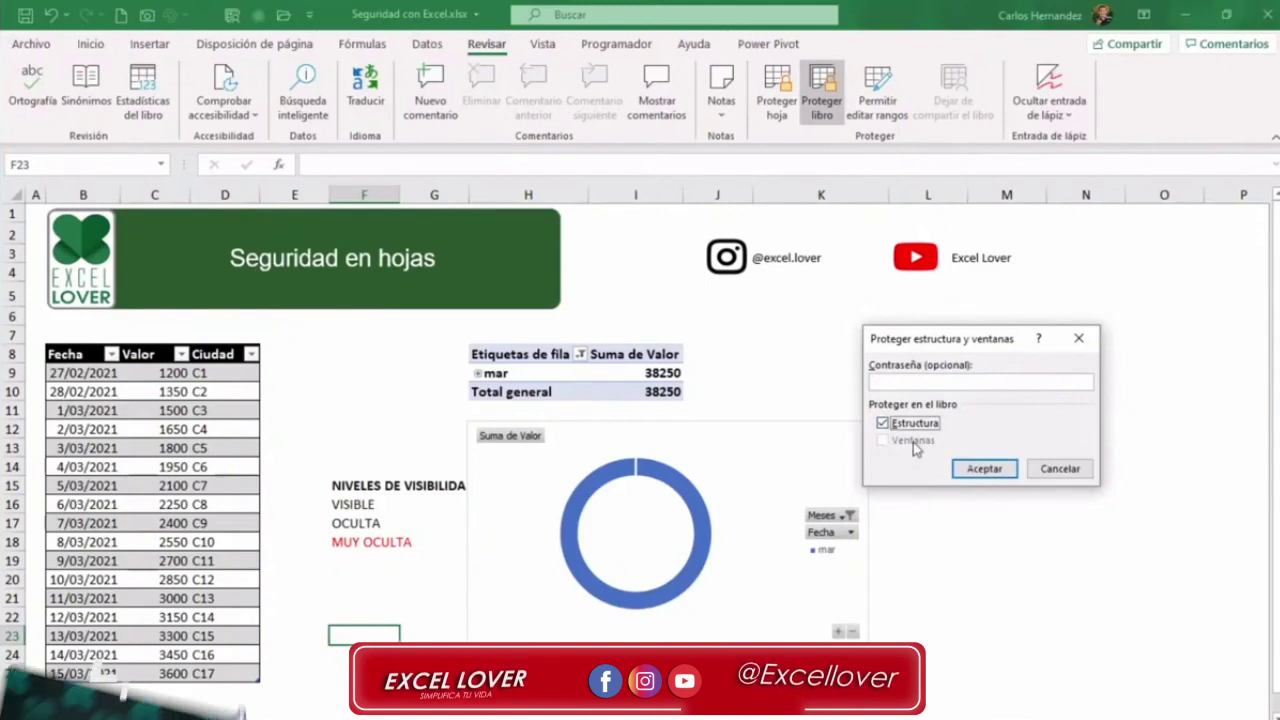
left_click(911, 380)
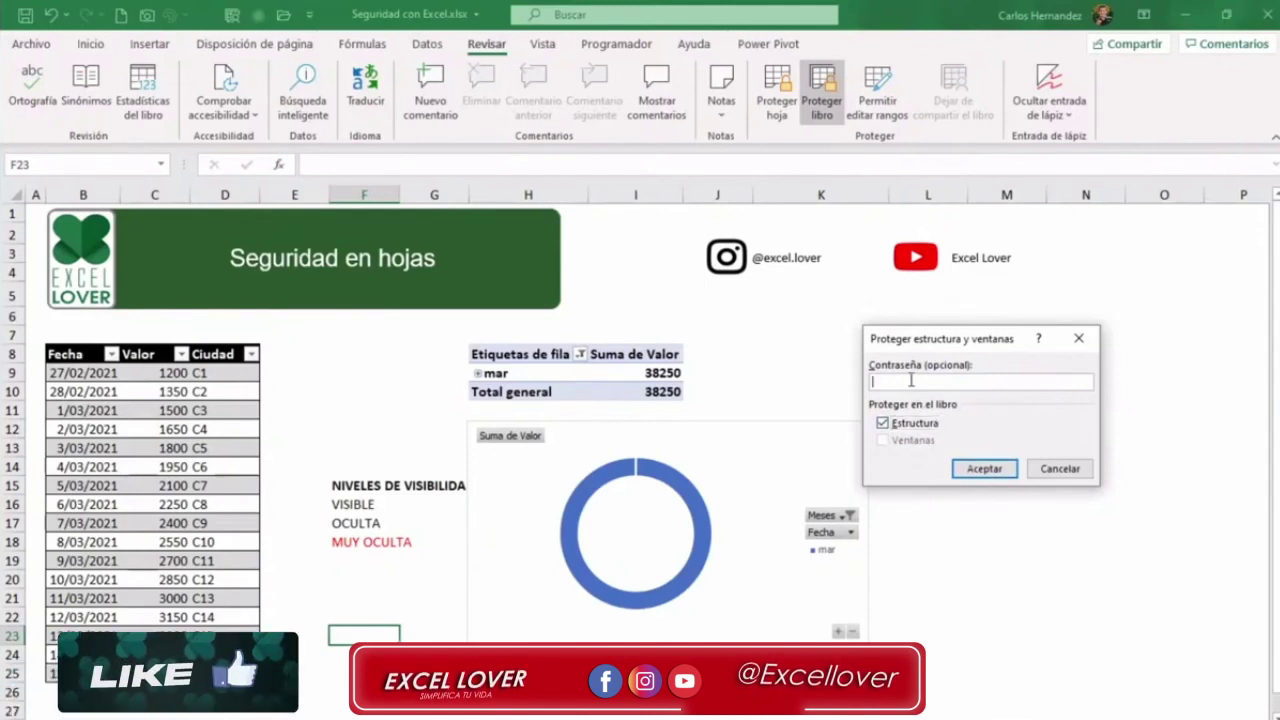
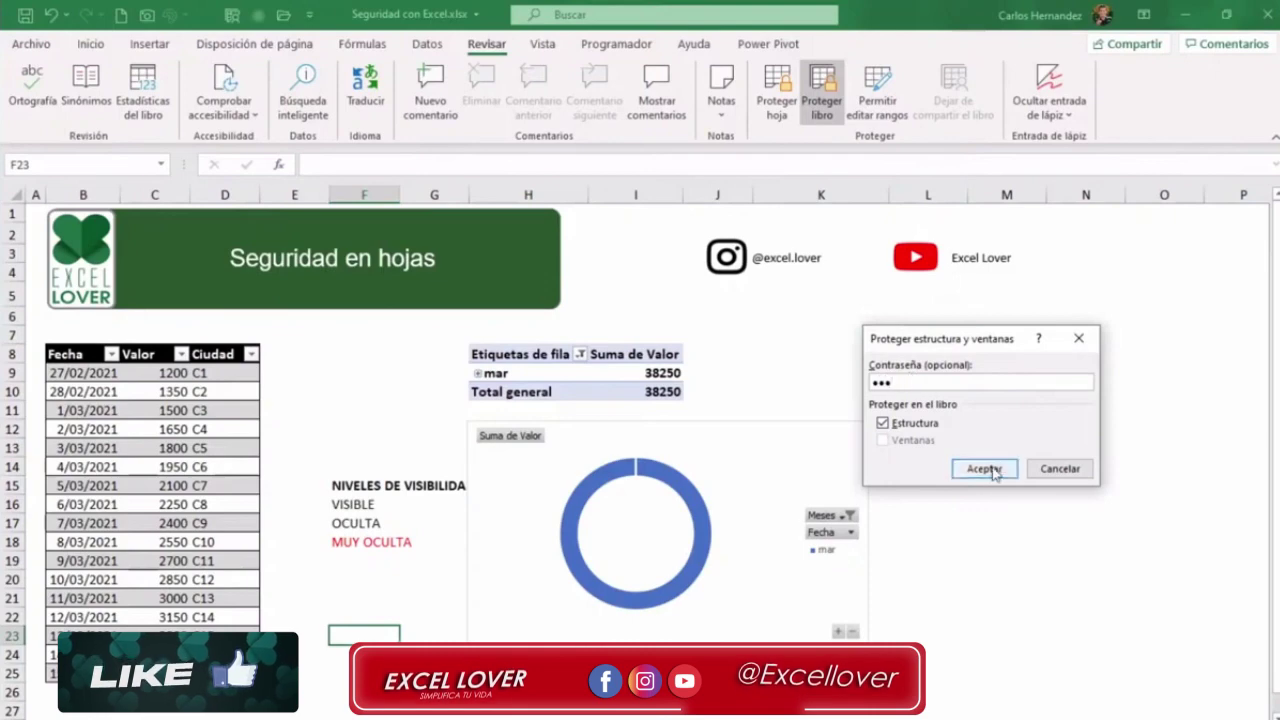
left_click(993, 470)
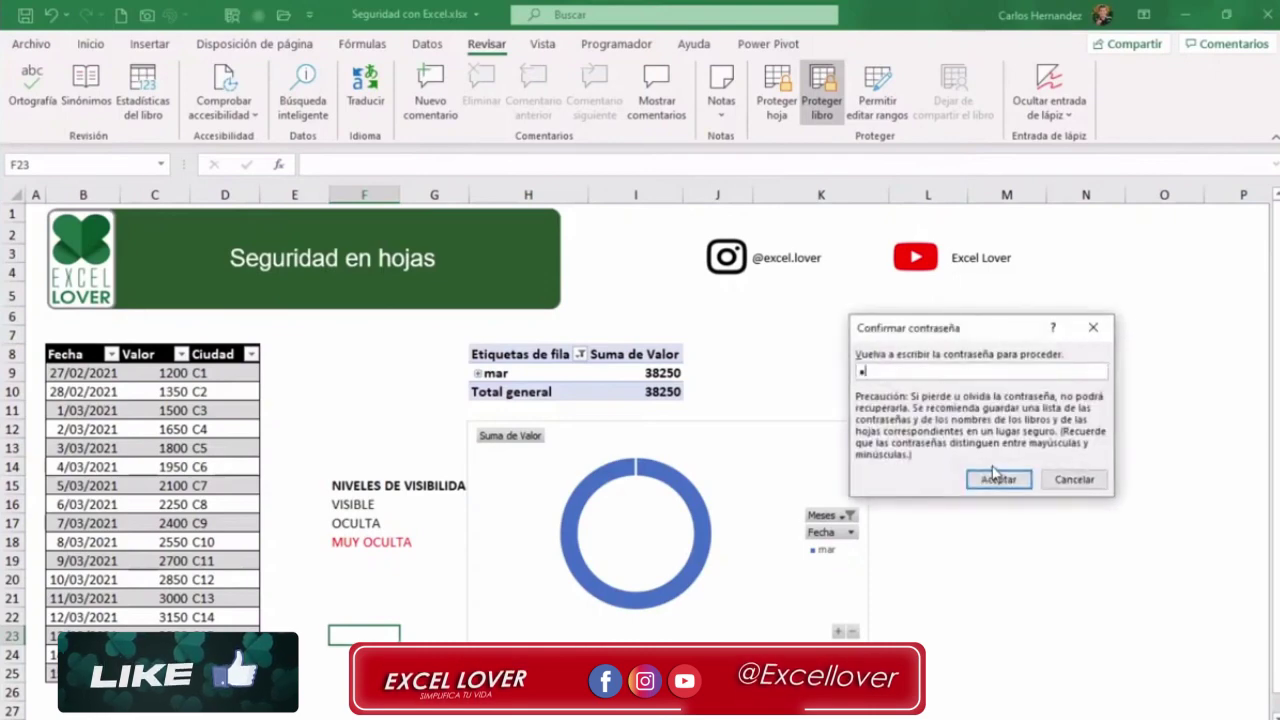
left_click(999, 481)
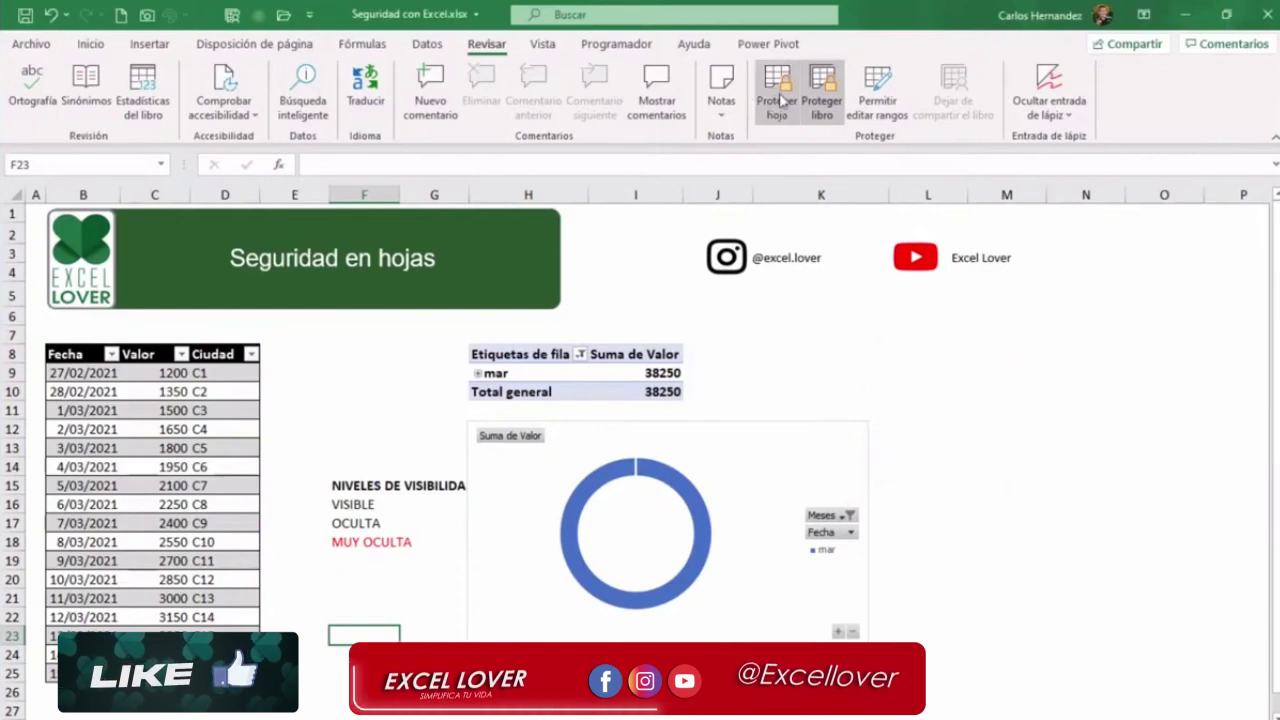
Unprotect the workbook structure by entering its password in Desproteger libro
left_click(822, 95)
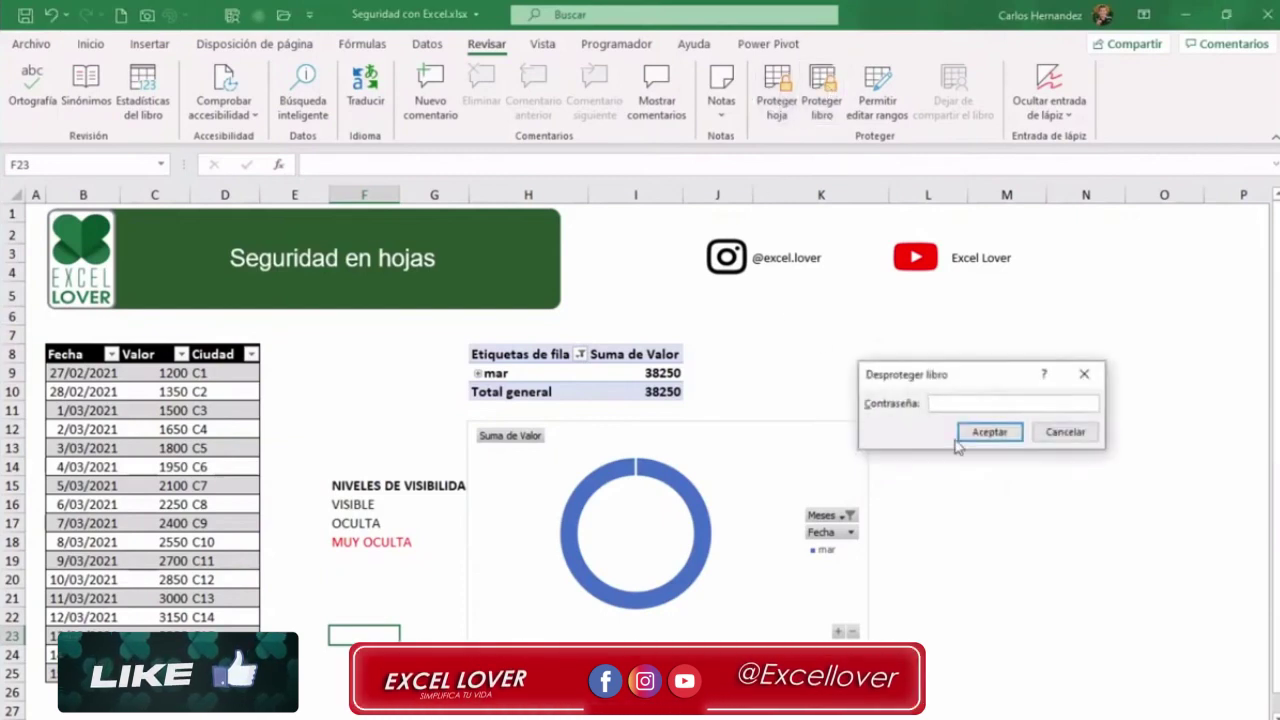
left_click(1001, 432)
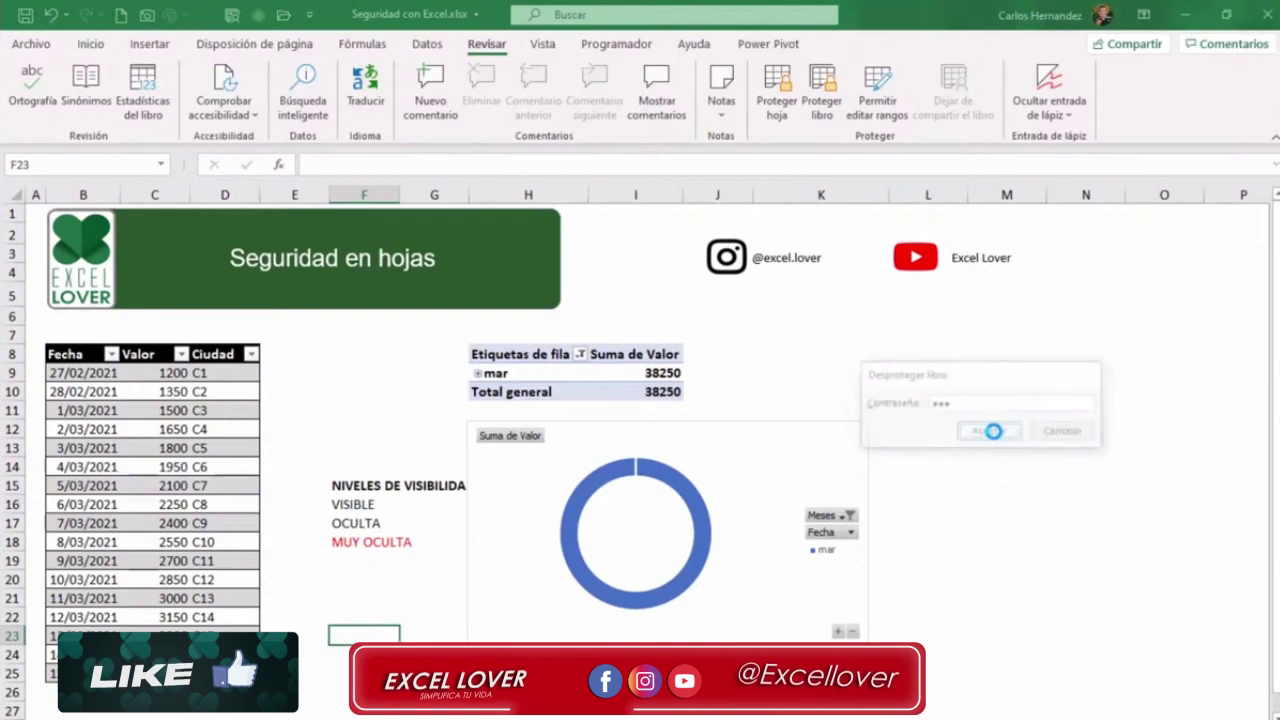
Protect the workbook structure again with a newly set and confirmed password
left_click(822, 95)
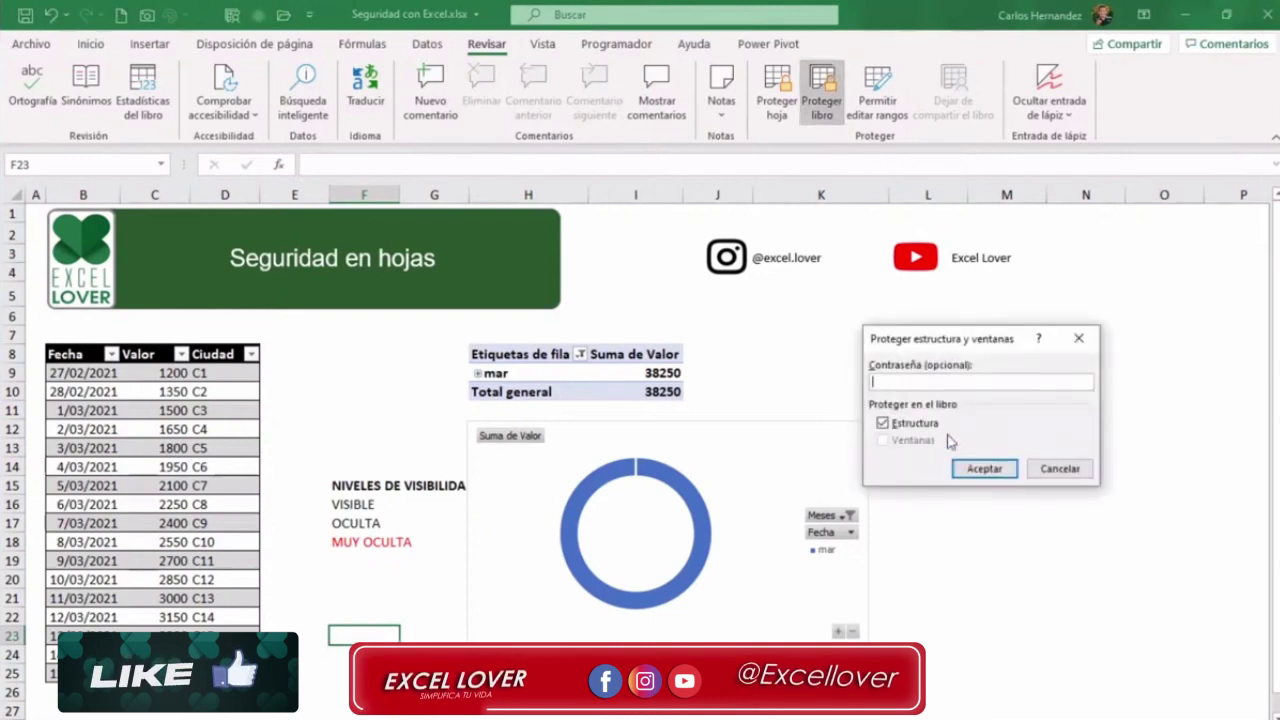
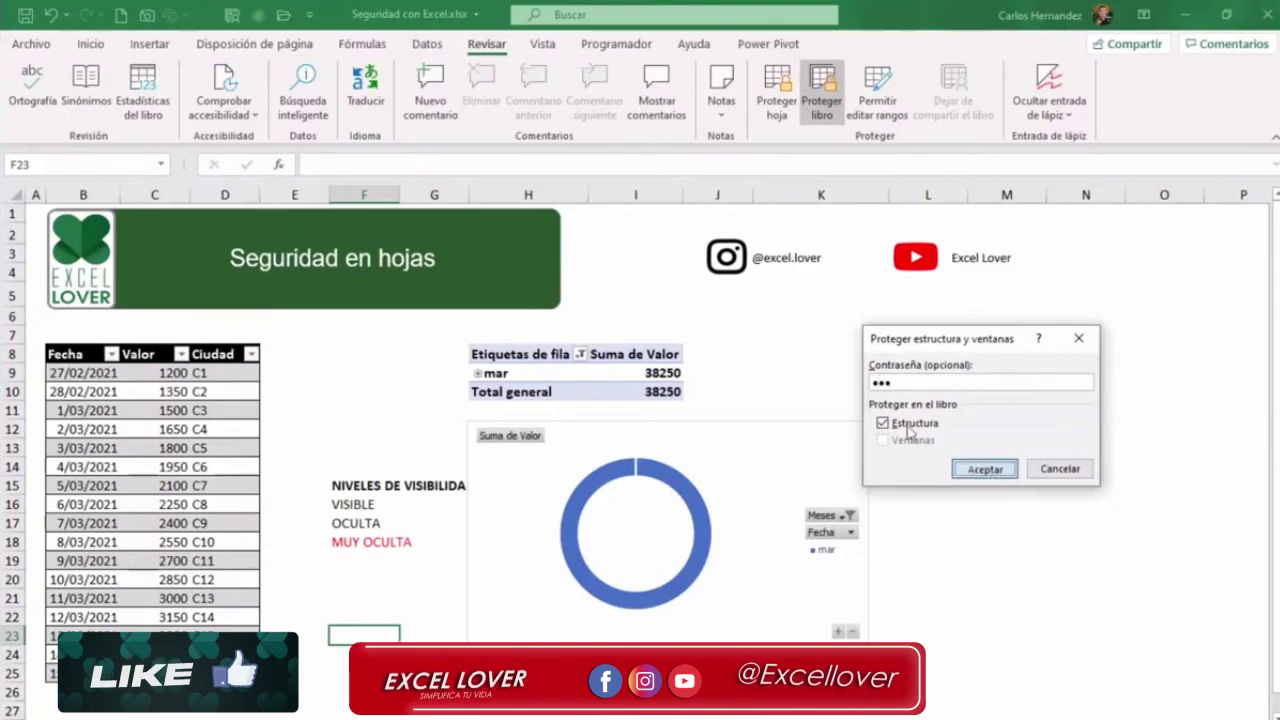
left_click(986, 469)
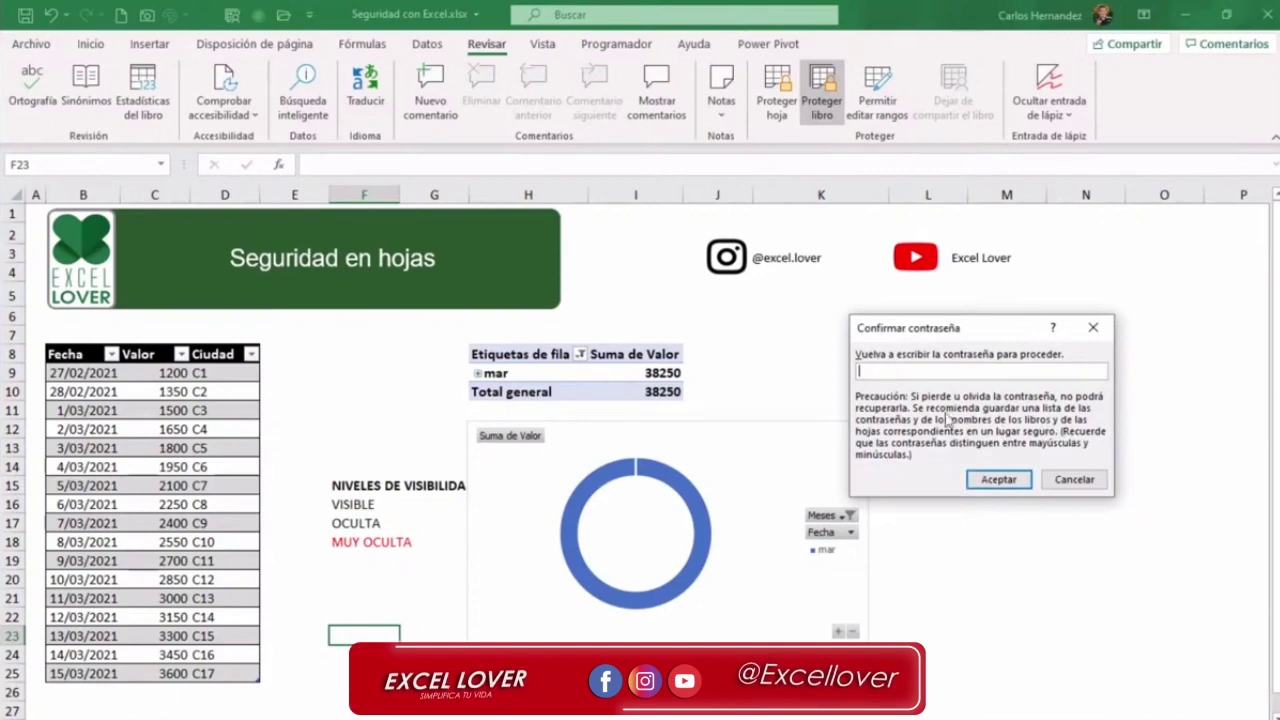
left_click(1019, 480)
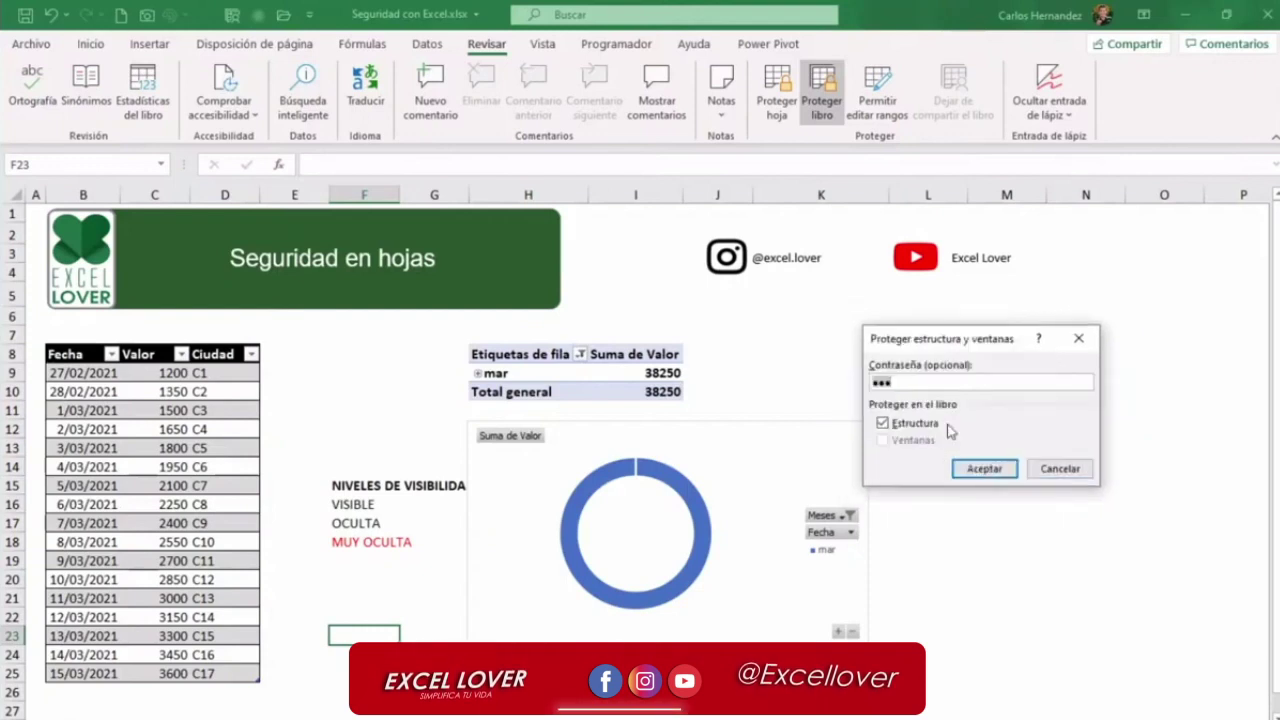
left_click(996, 474)
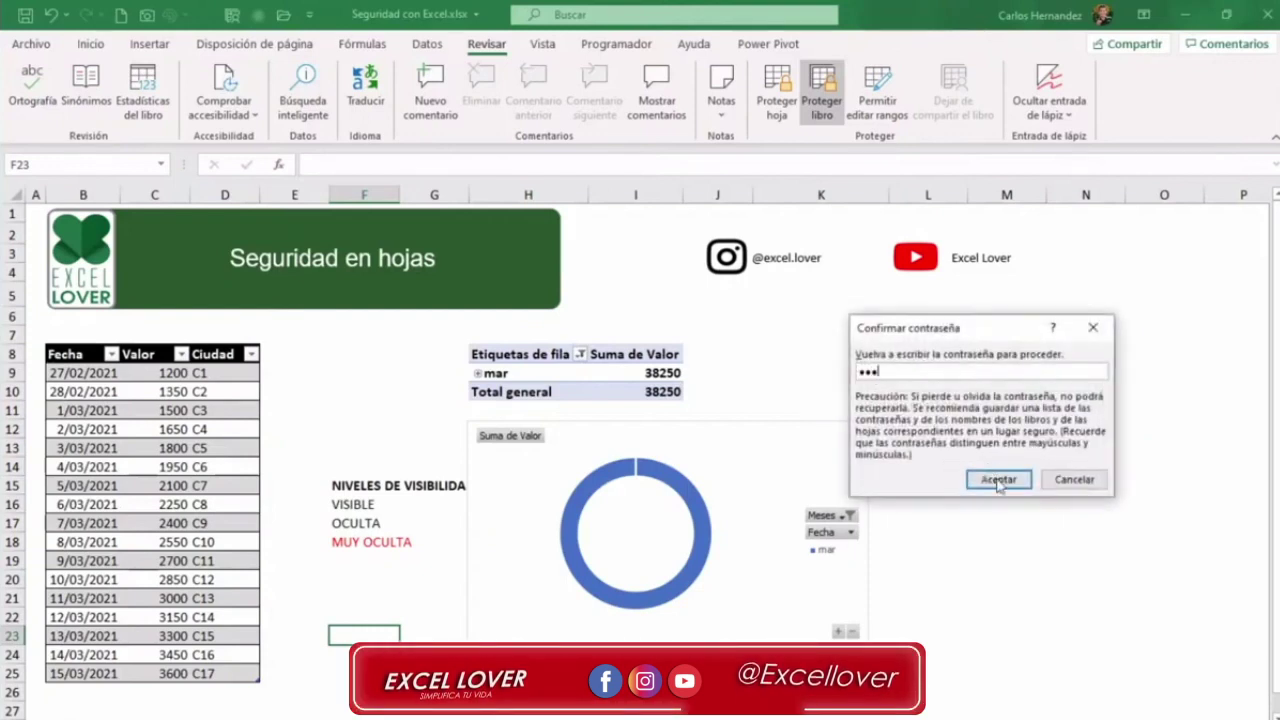
left_click(998, 480)
left_click(850, 378)
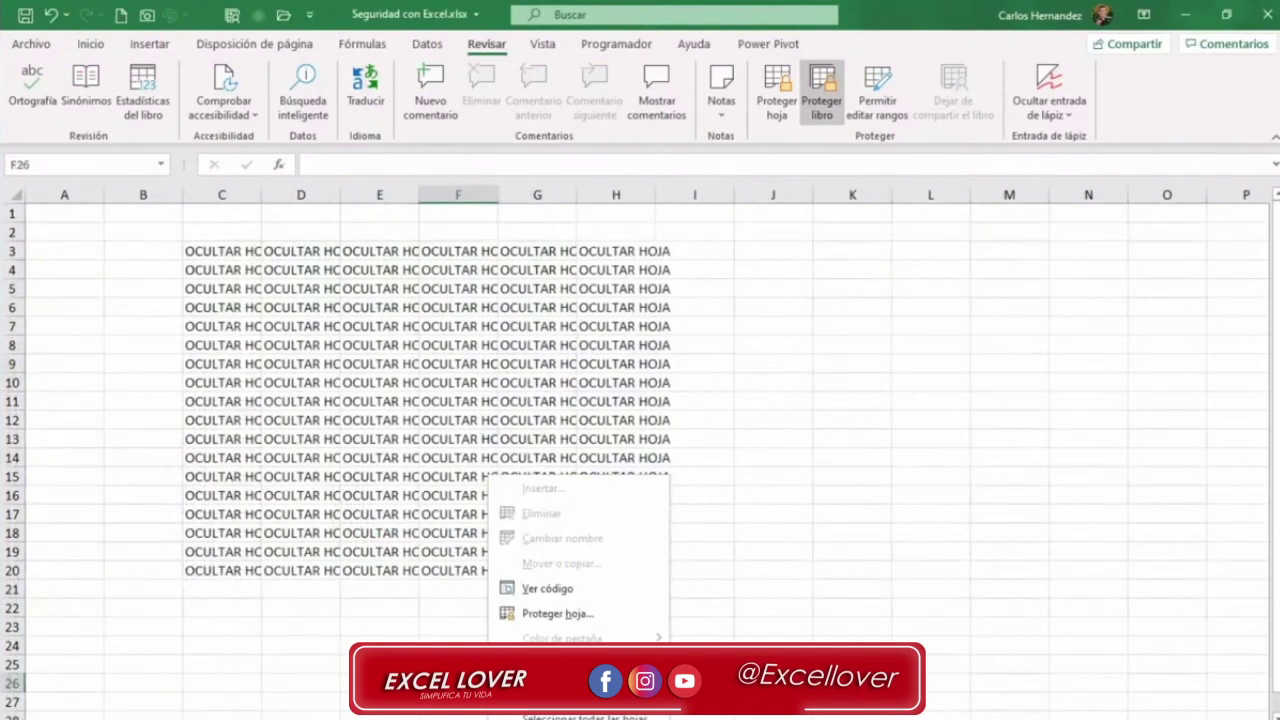
Check the sheet-tab options and cycle between neighbouring sheets with Ctrl+PageUp/PageDown
left_click(834, 600)
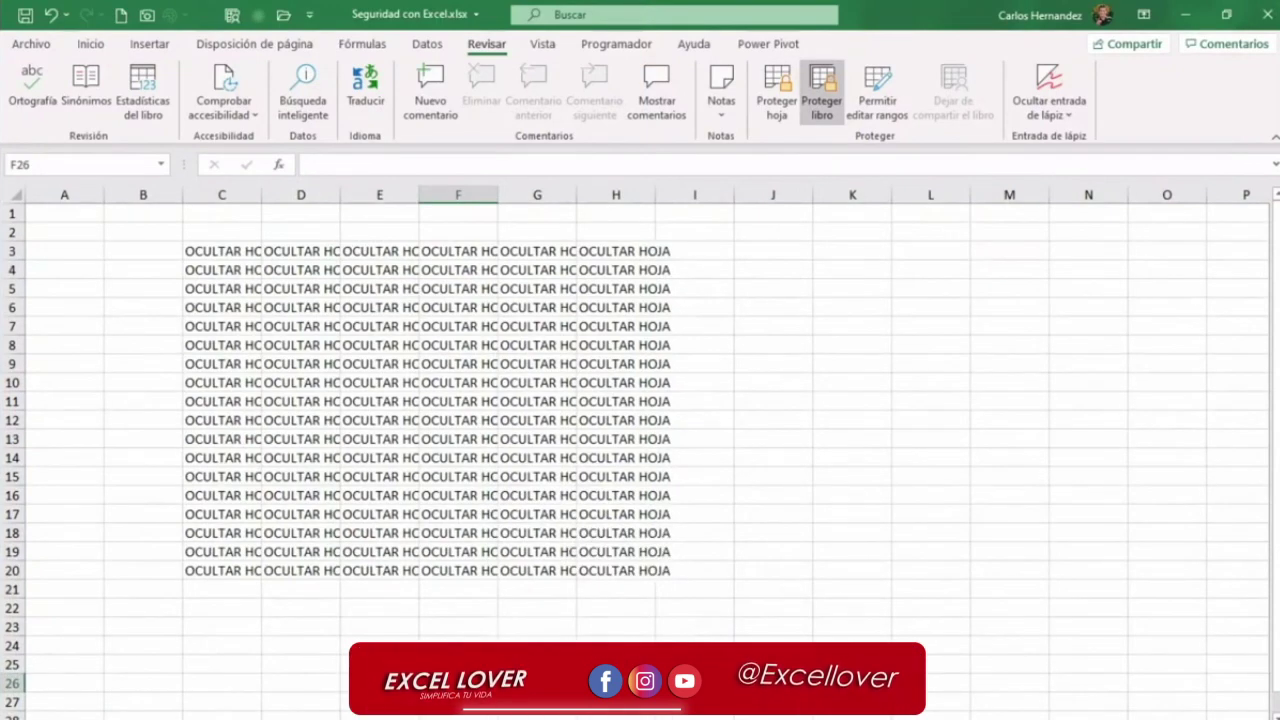
right_click(492, 708)
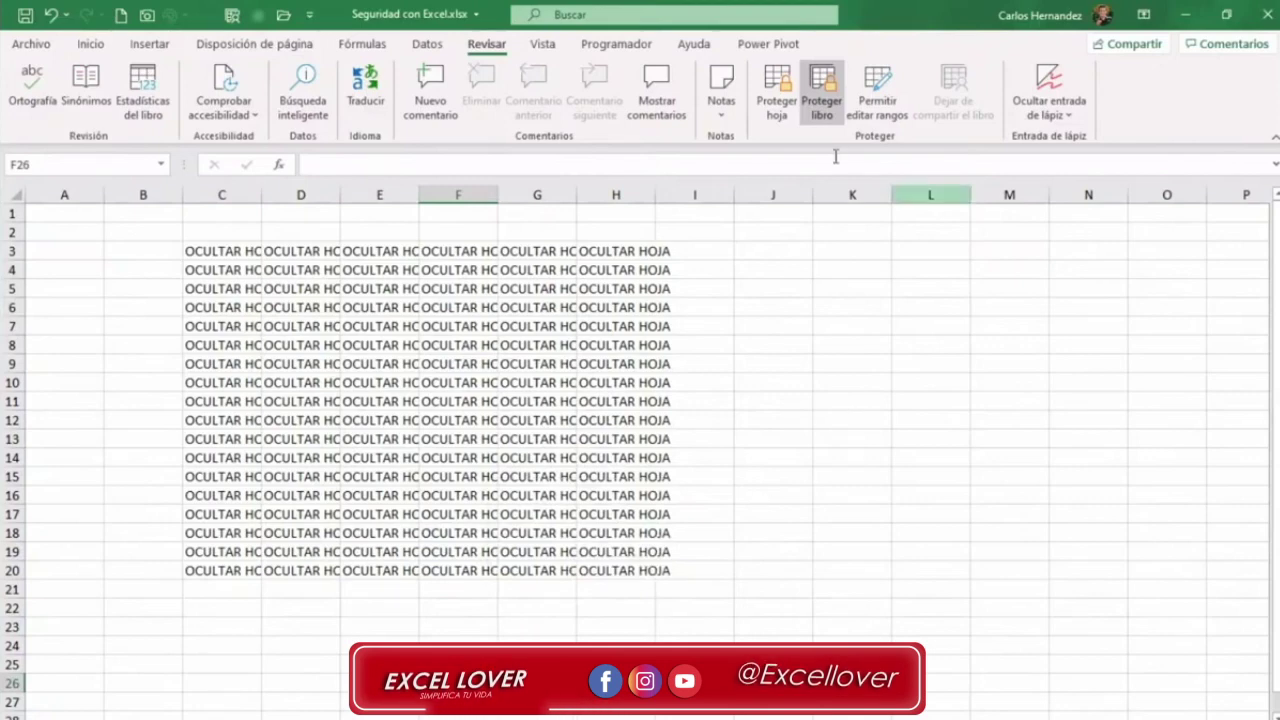
key("ctrl+Page_Up")
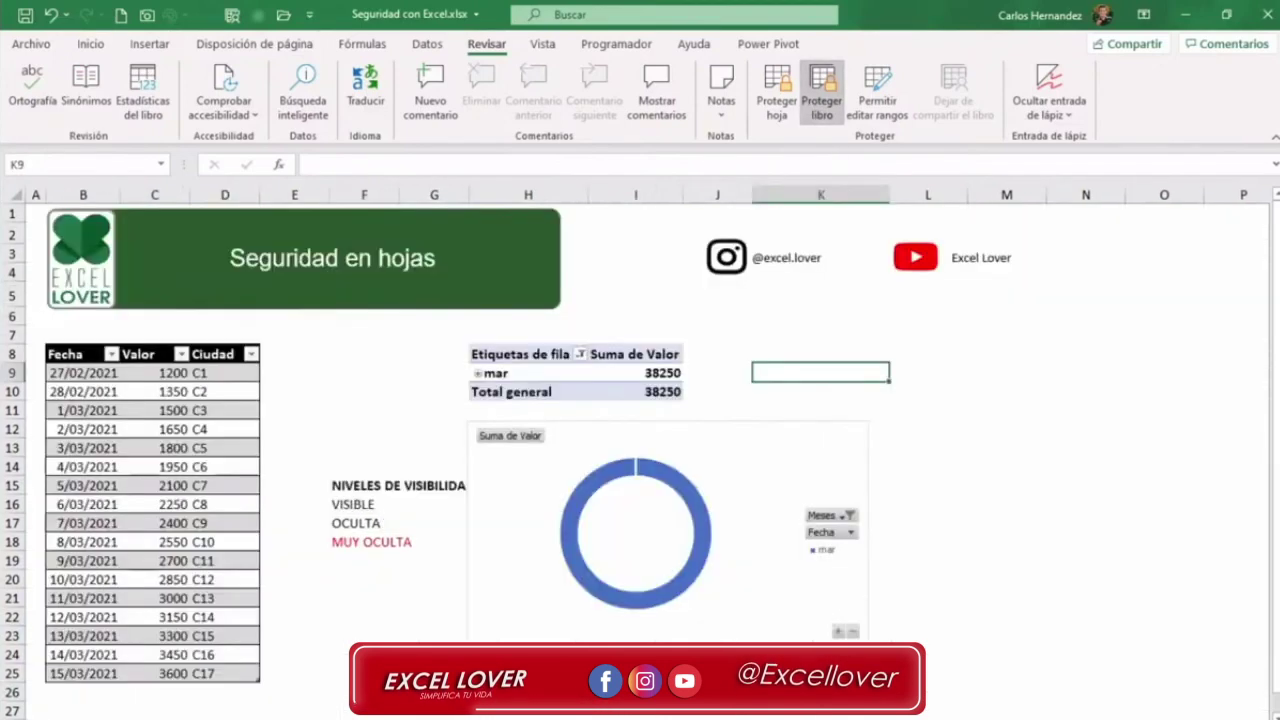
key("ctrl+Page_Down")
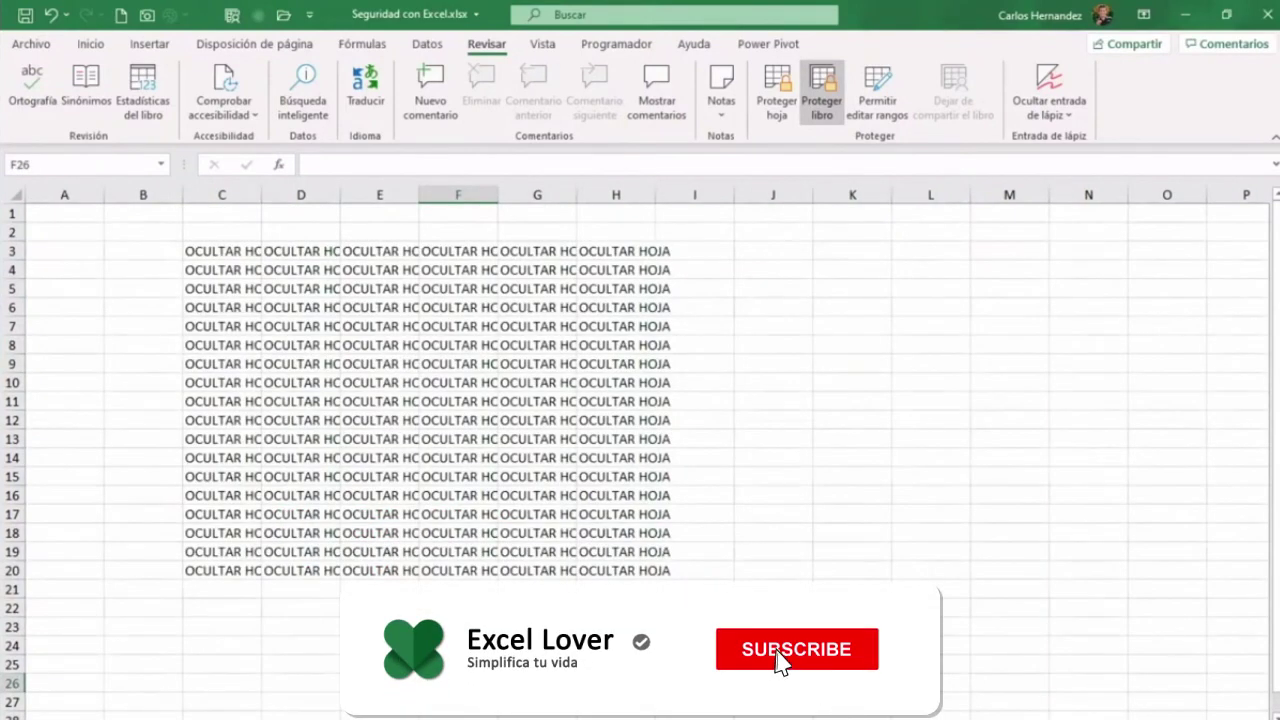
key("ctrl+Page_Up")
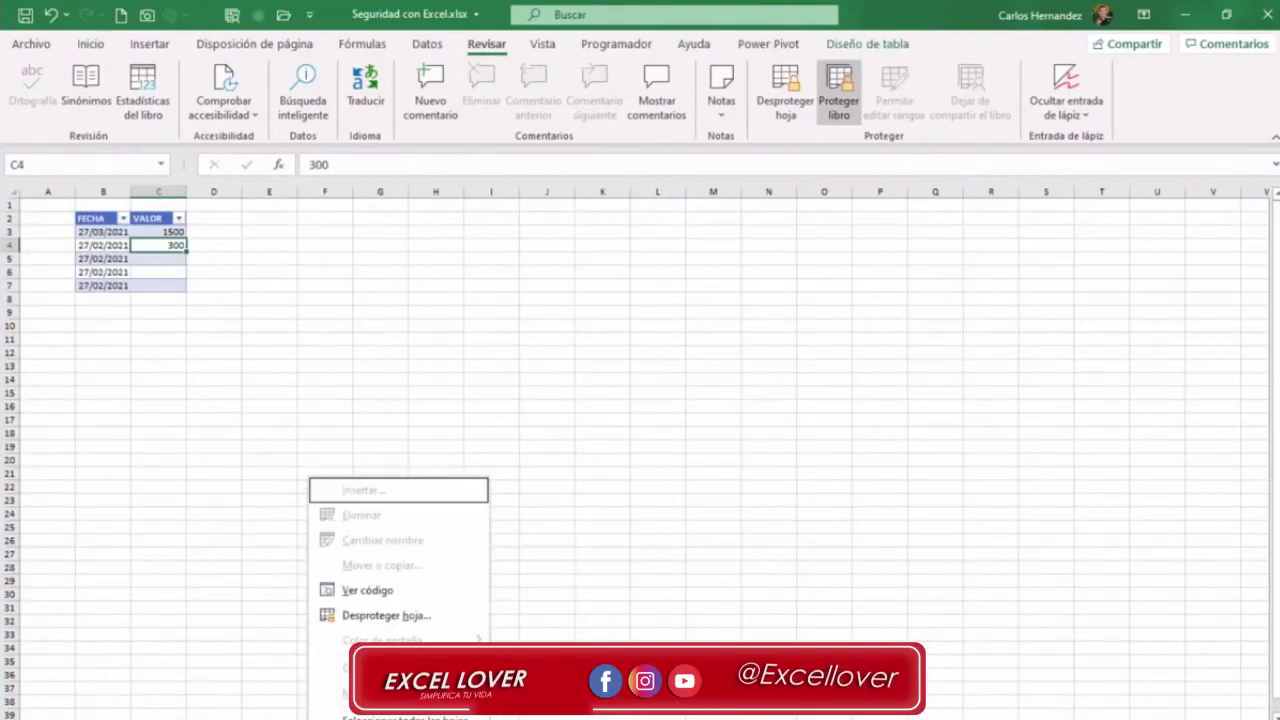
key("Escape")
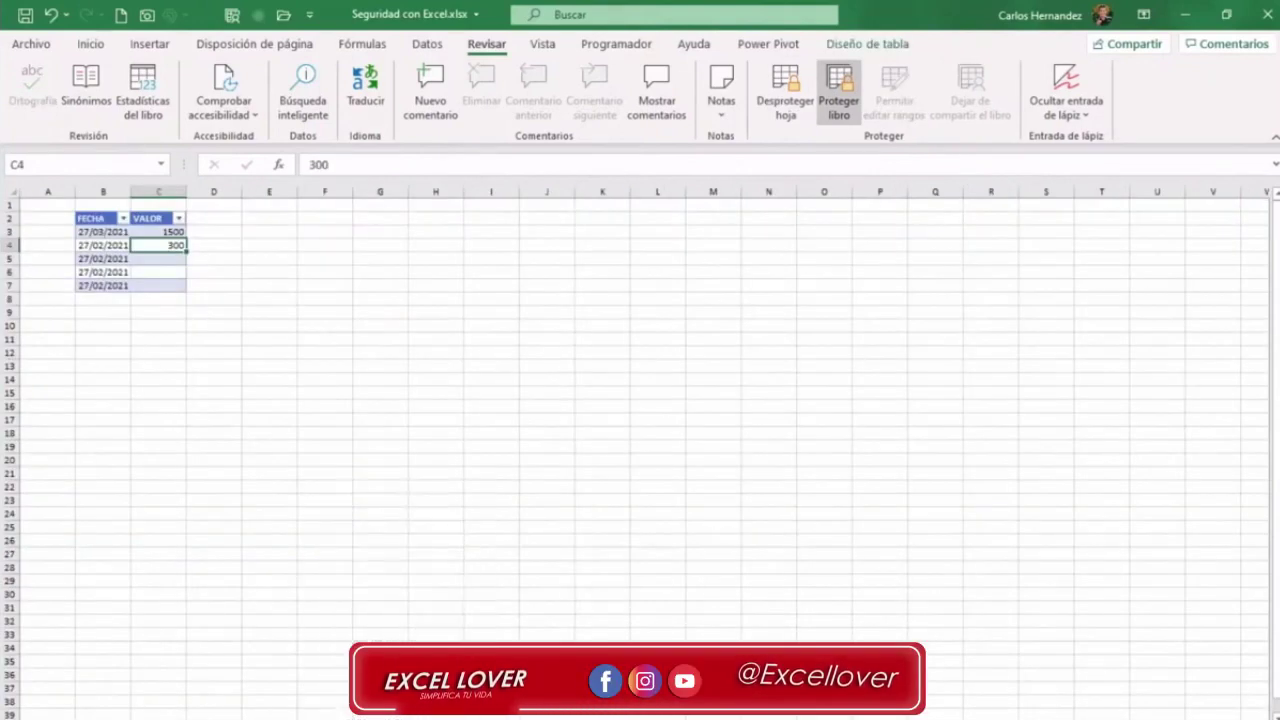
Review the Seguridad en celdas tab options, then switch to the Seguridad en hojas sheet
right_click(305, 716)
key("Escape")
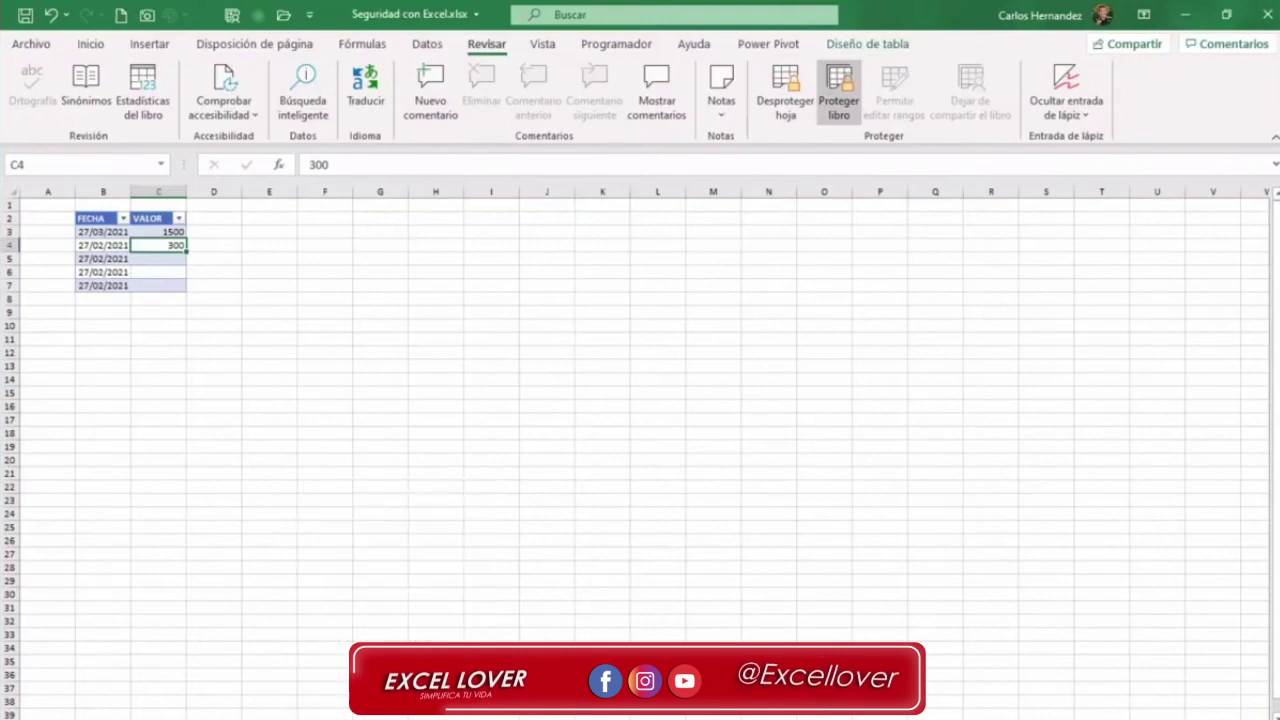
left_click(305, 716)
right_click(270, 716)
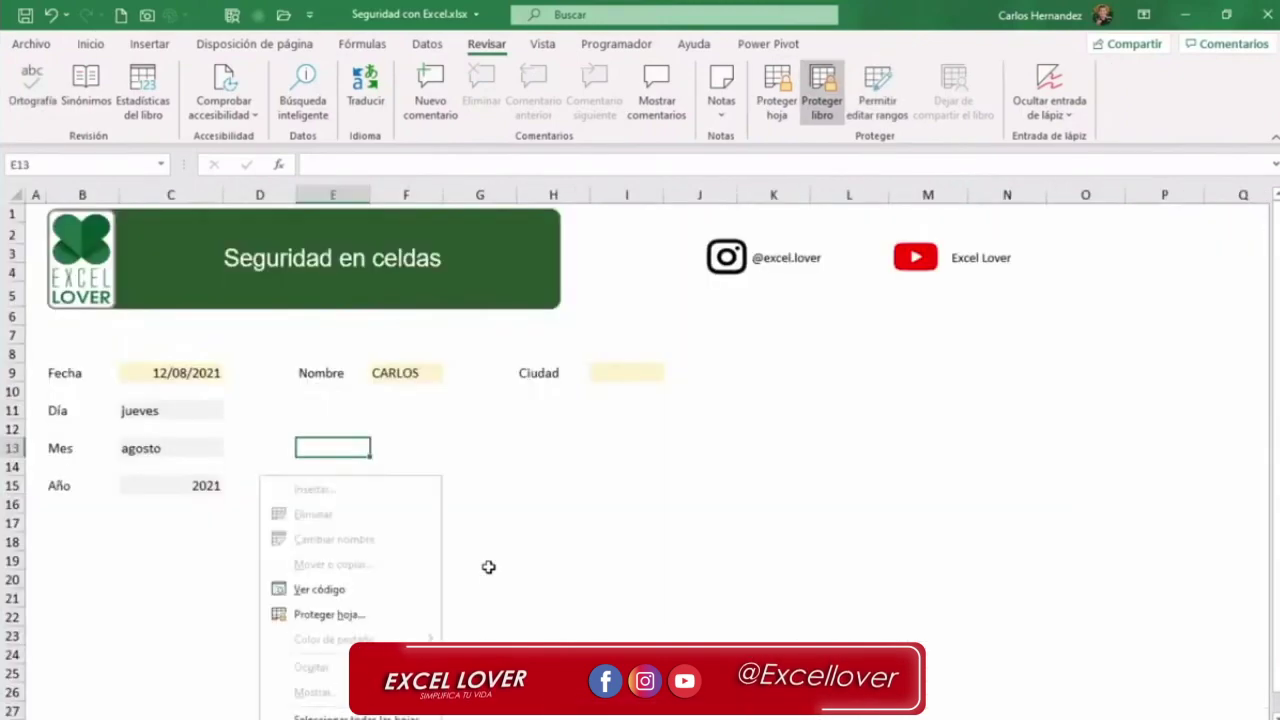
left_click(370, 716)
left_click(450, 716)
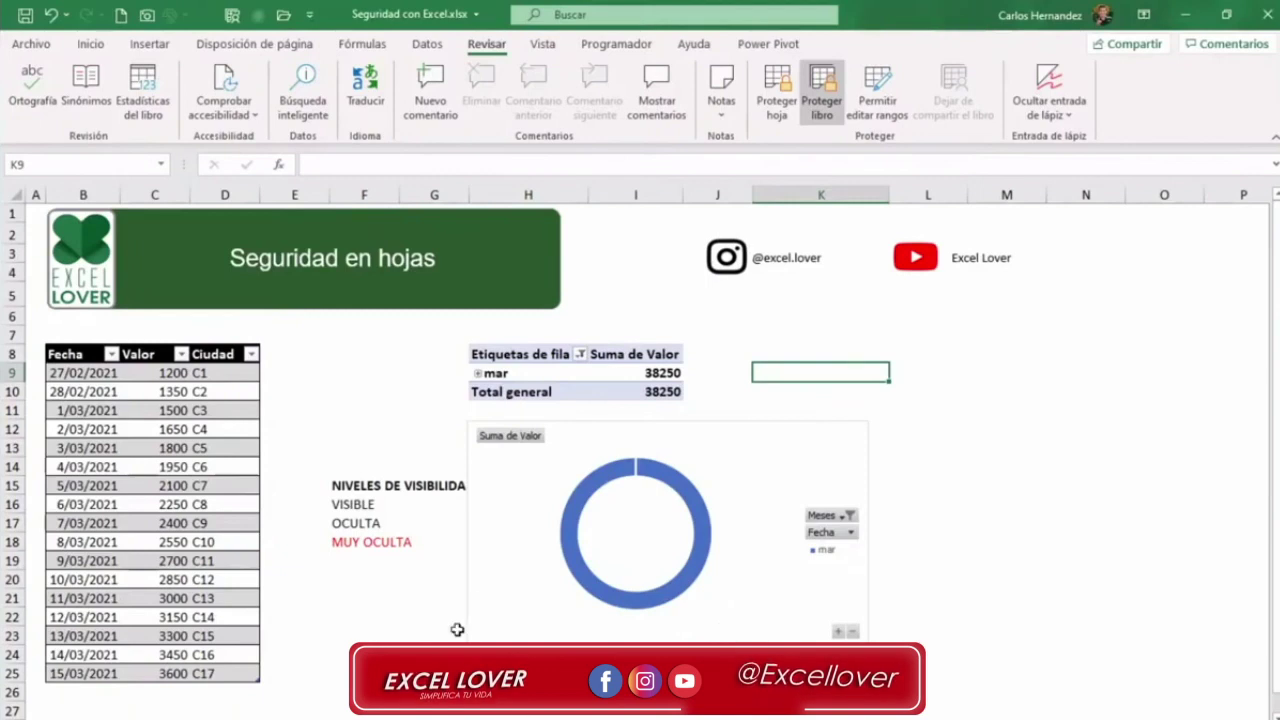
Enter the password in Desproteger libro to lift the workbook structure protection
left_click(390, 596)
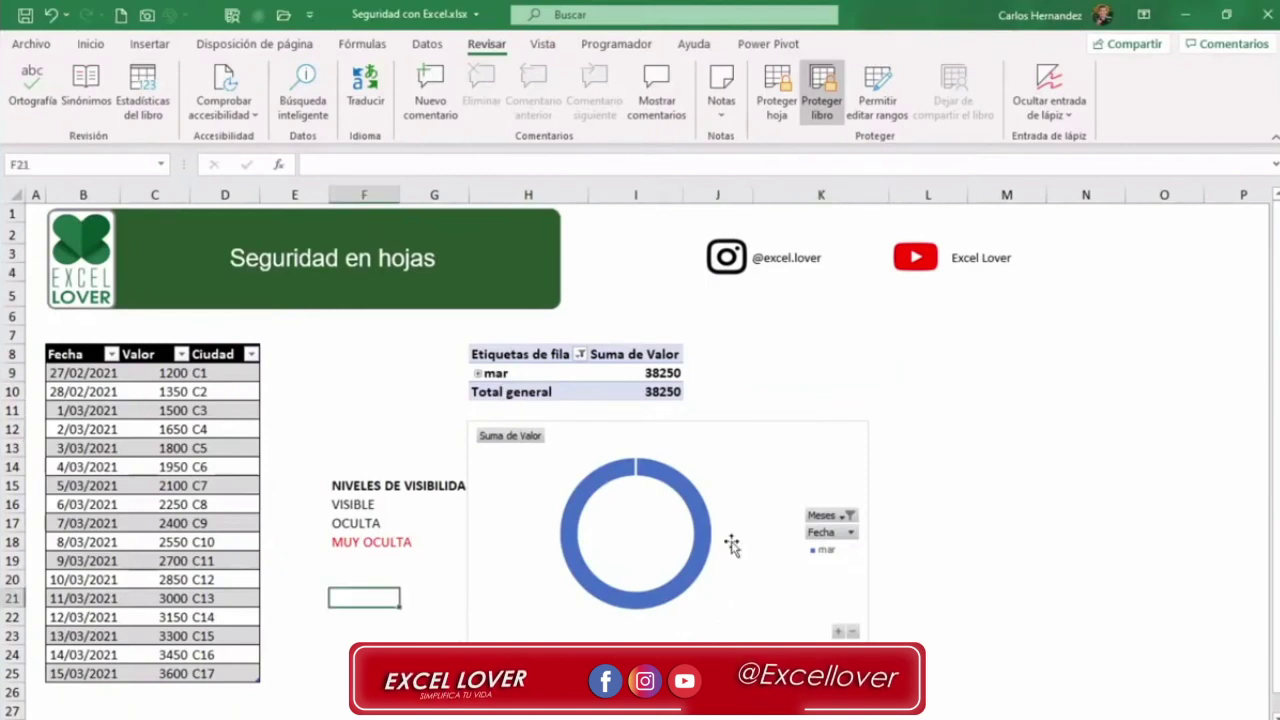
left_click(1006, 466)
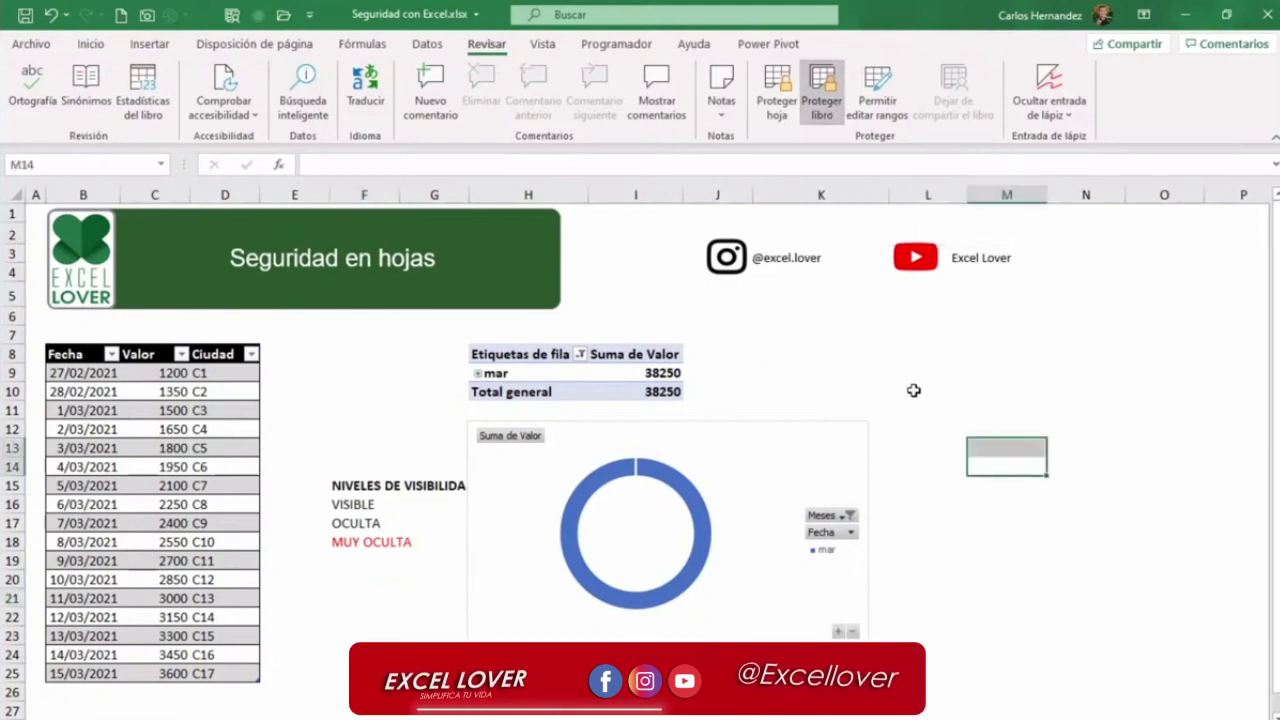
left_click(829, 372)
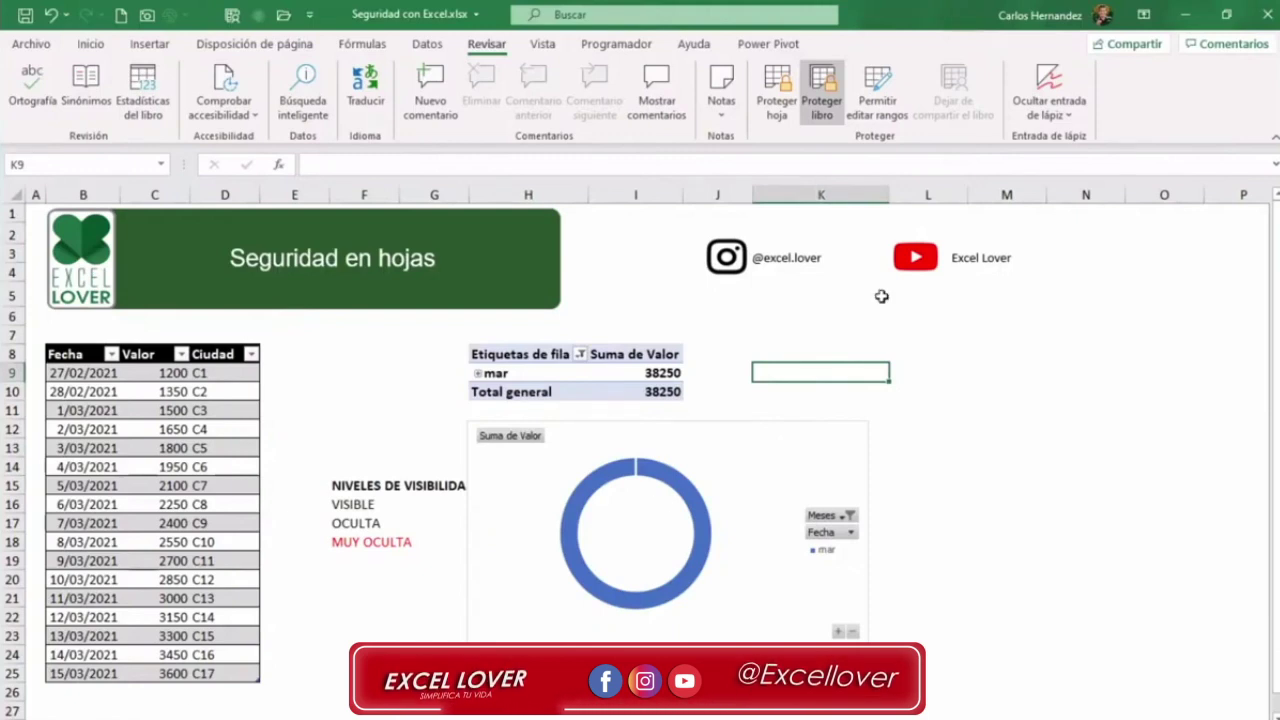
left_click(822, 100)
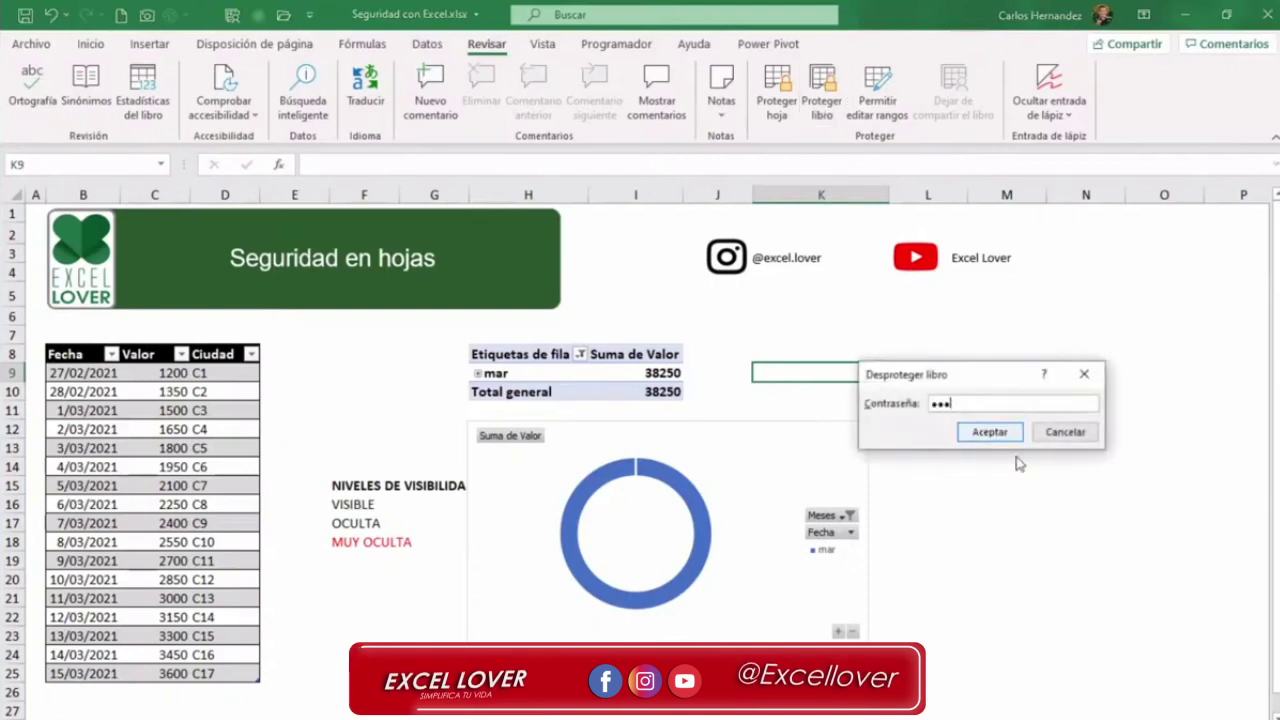
left_click(990, 434)
left_click(976, 358)
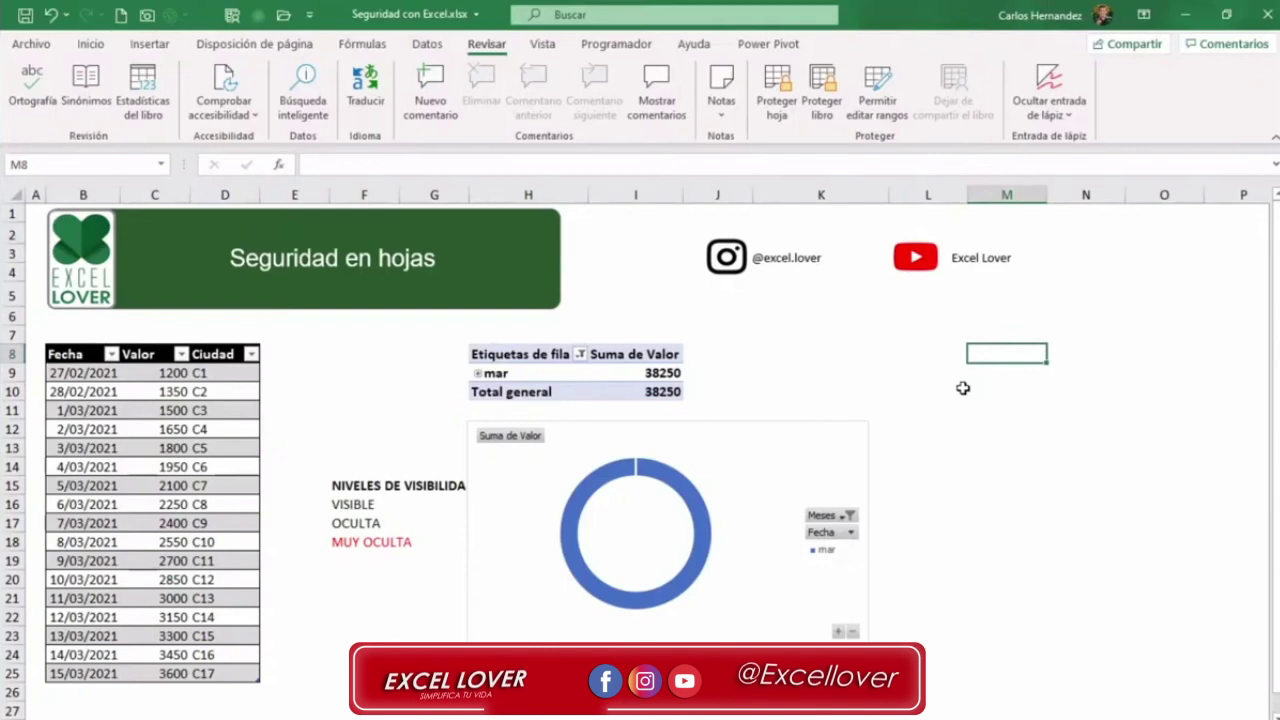
left_click(874, 334)
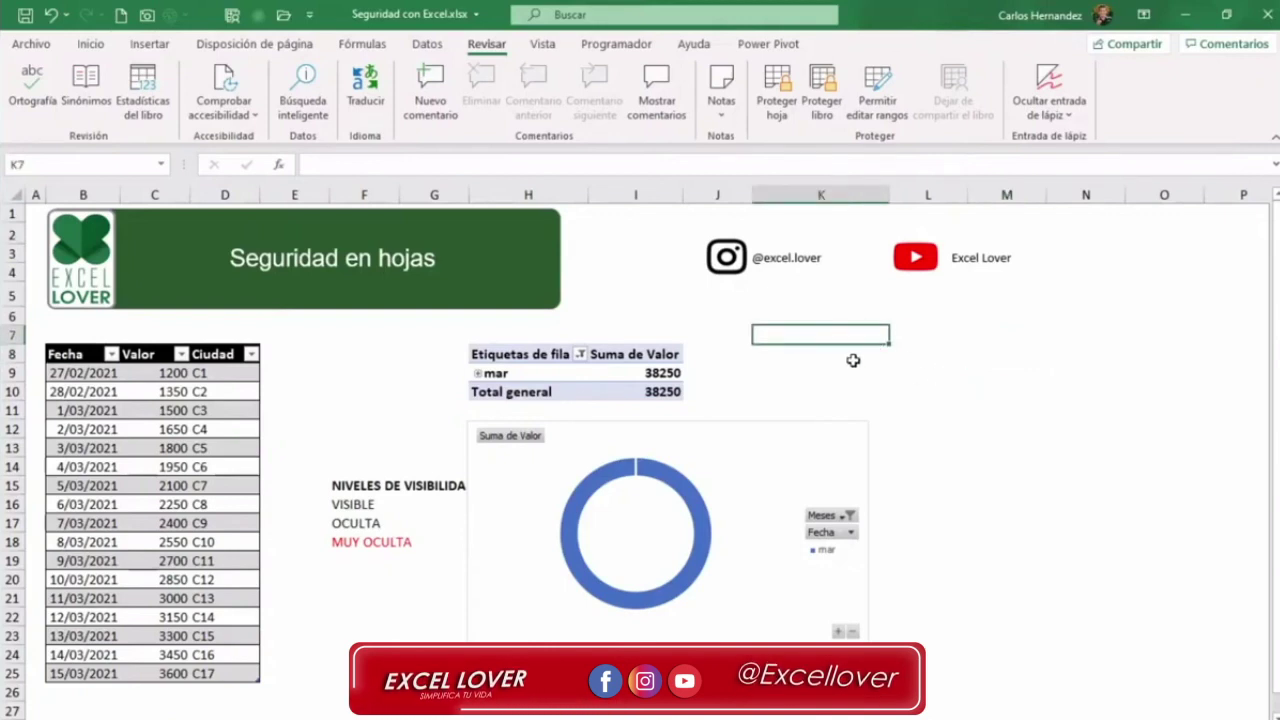
From Archivo > Información, remove sheet protection from Hoja3 and Hoja4
left_click(31, 44)
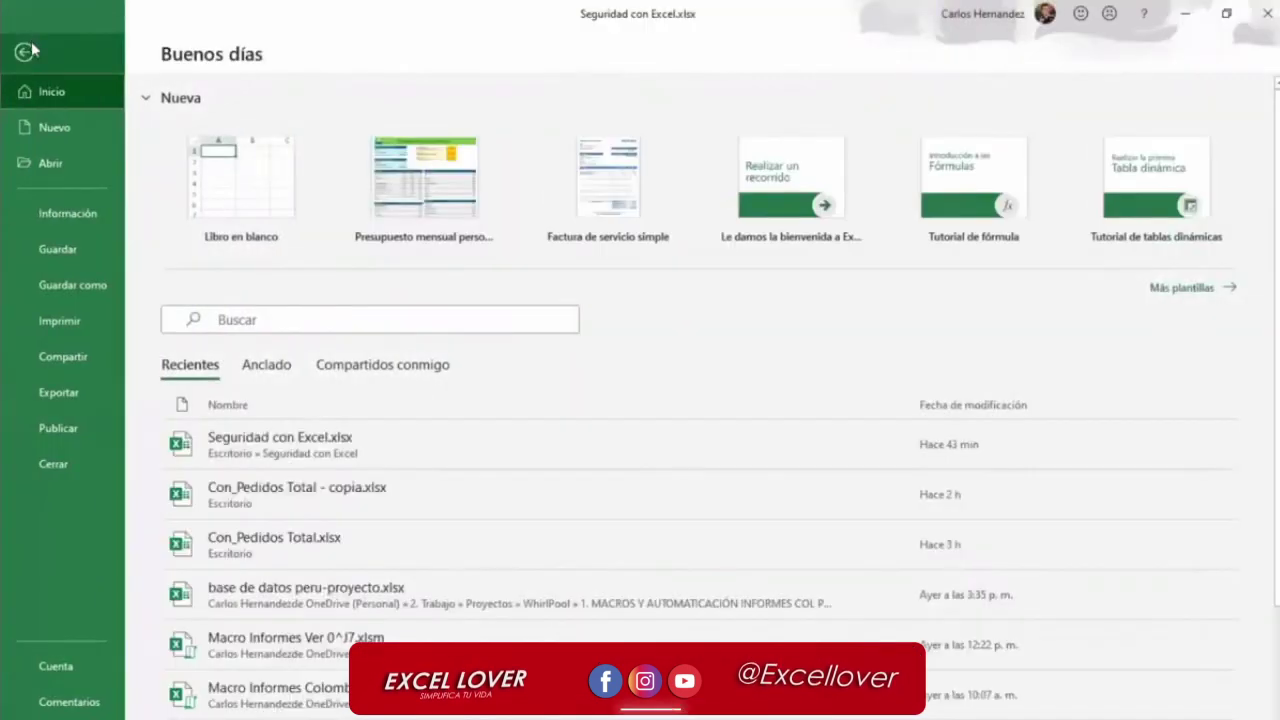
left_click(76, 216)
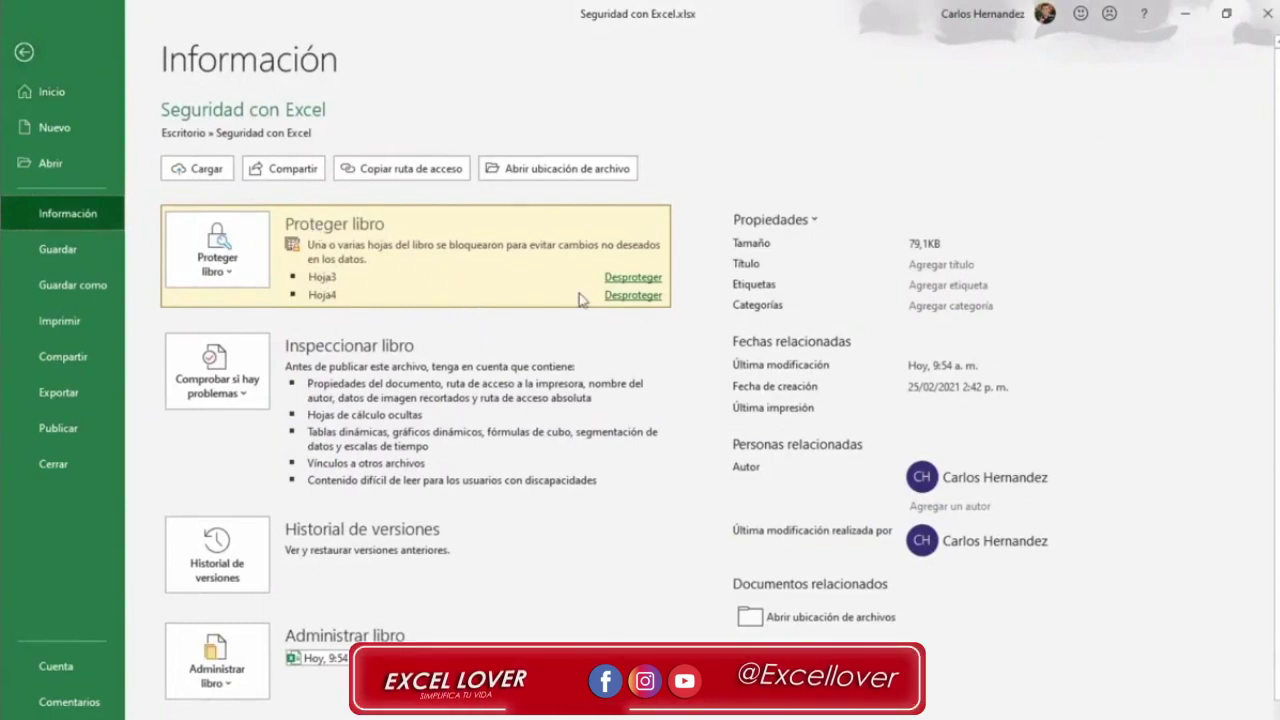
left_click(639, 281)
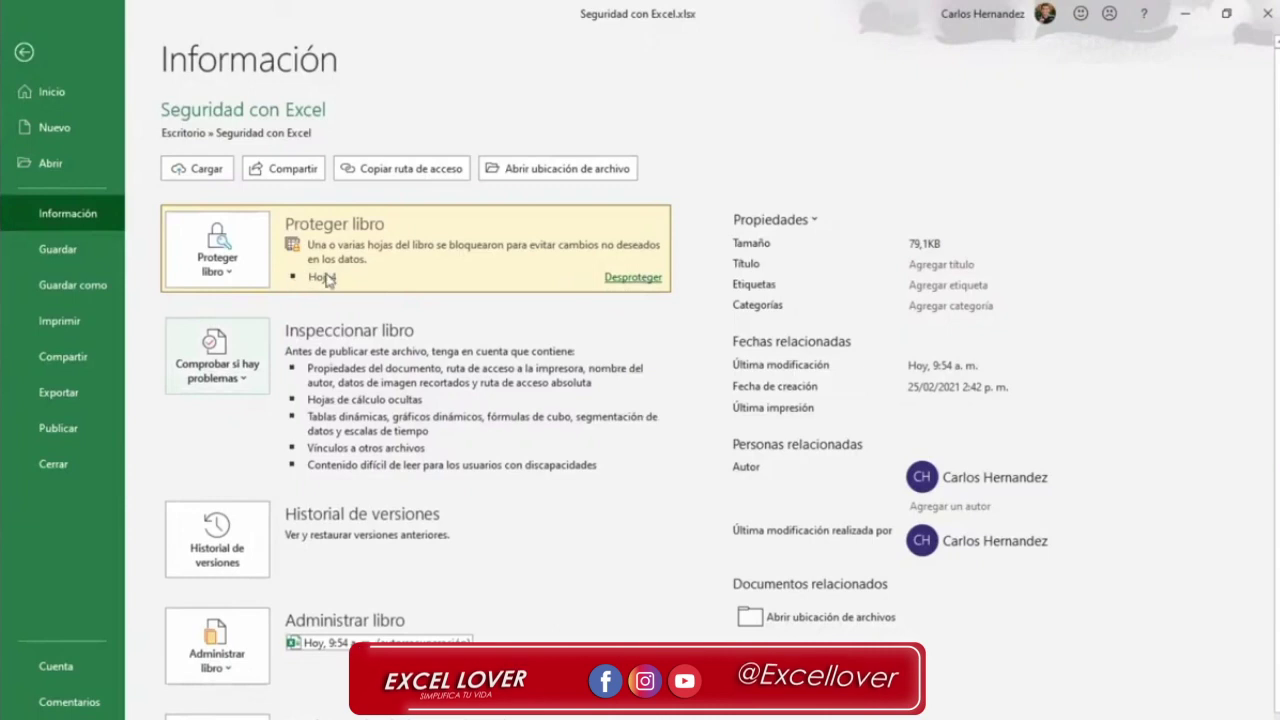
left_click(633, 278)
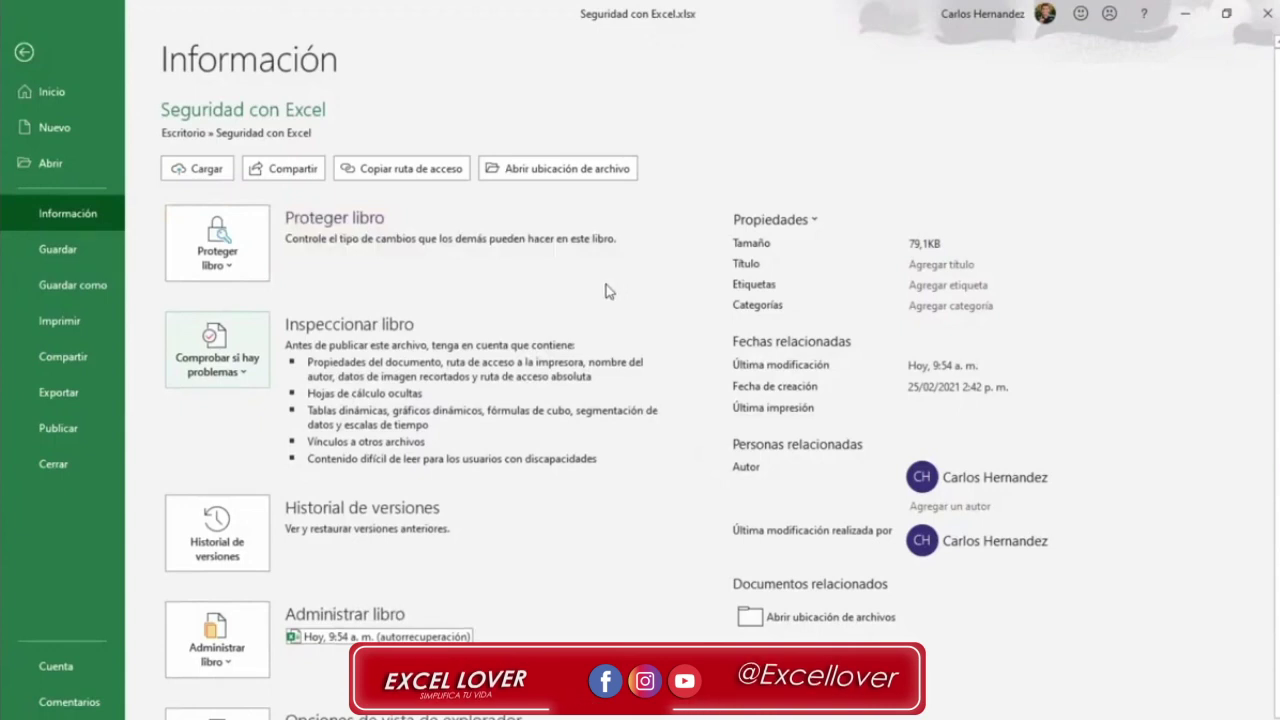
Encrypt the workbook with an opening password via Cifrar con contraseña, entered and confirmed
left_click(228, 260)
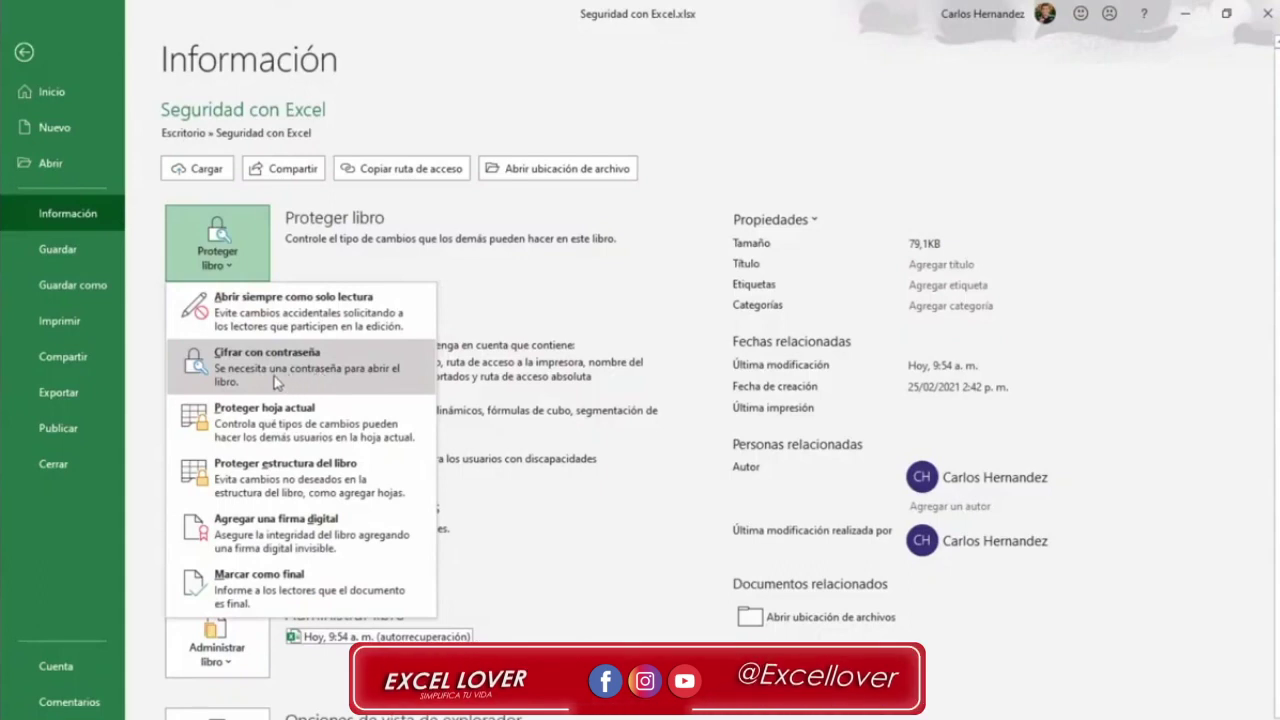
left_click(277, 381)
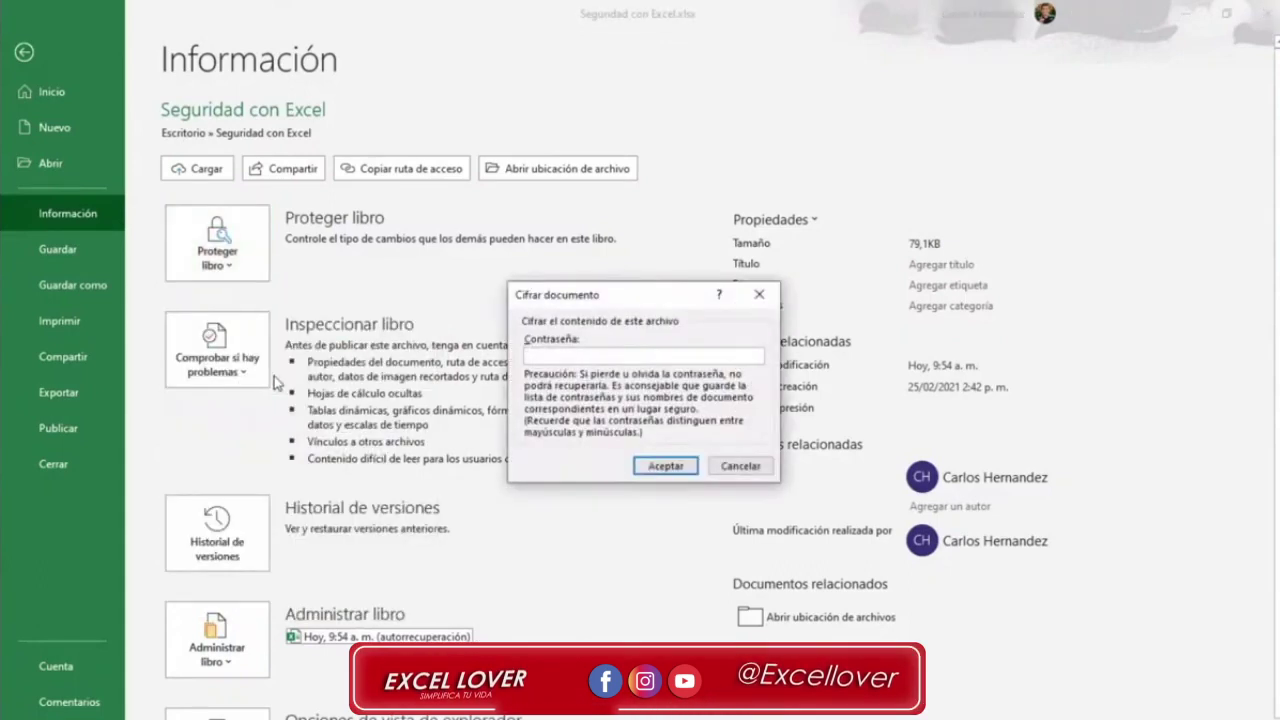
left_click(652, 466)
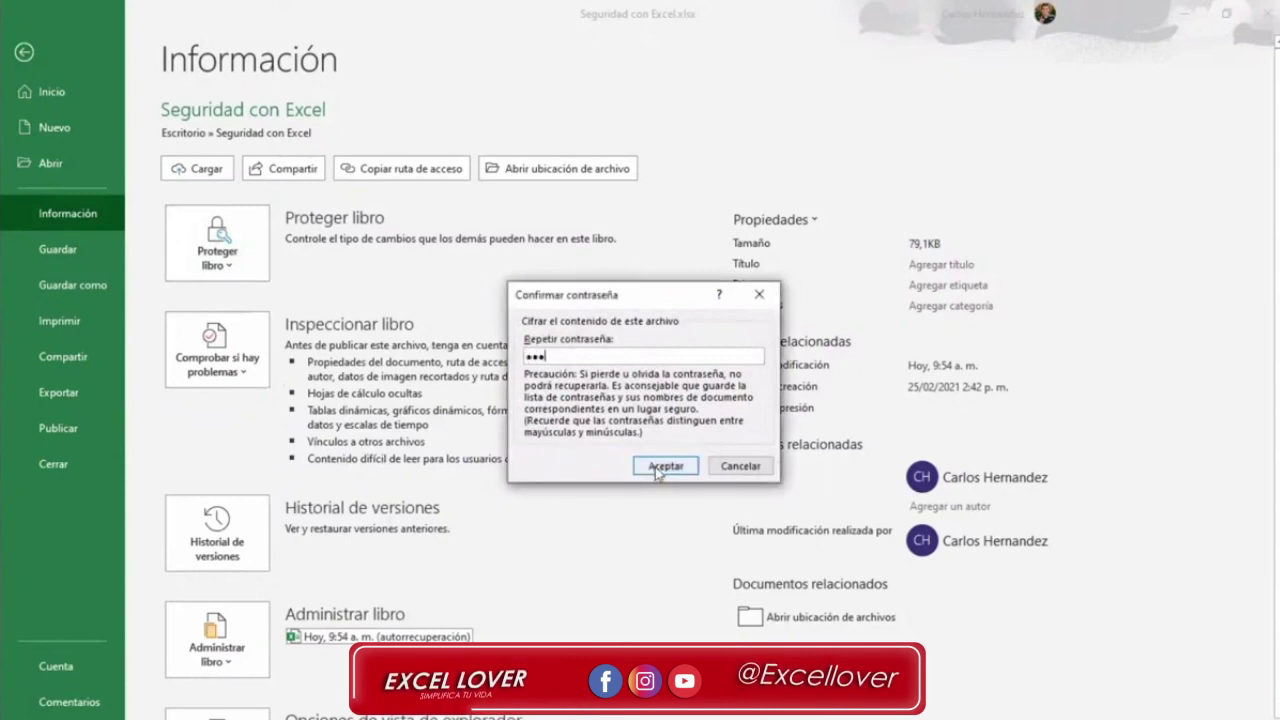
left_click(664, 466)
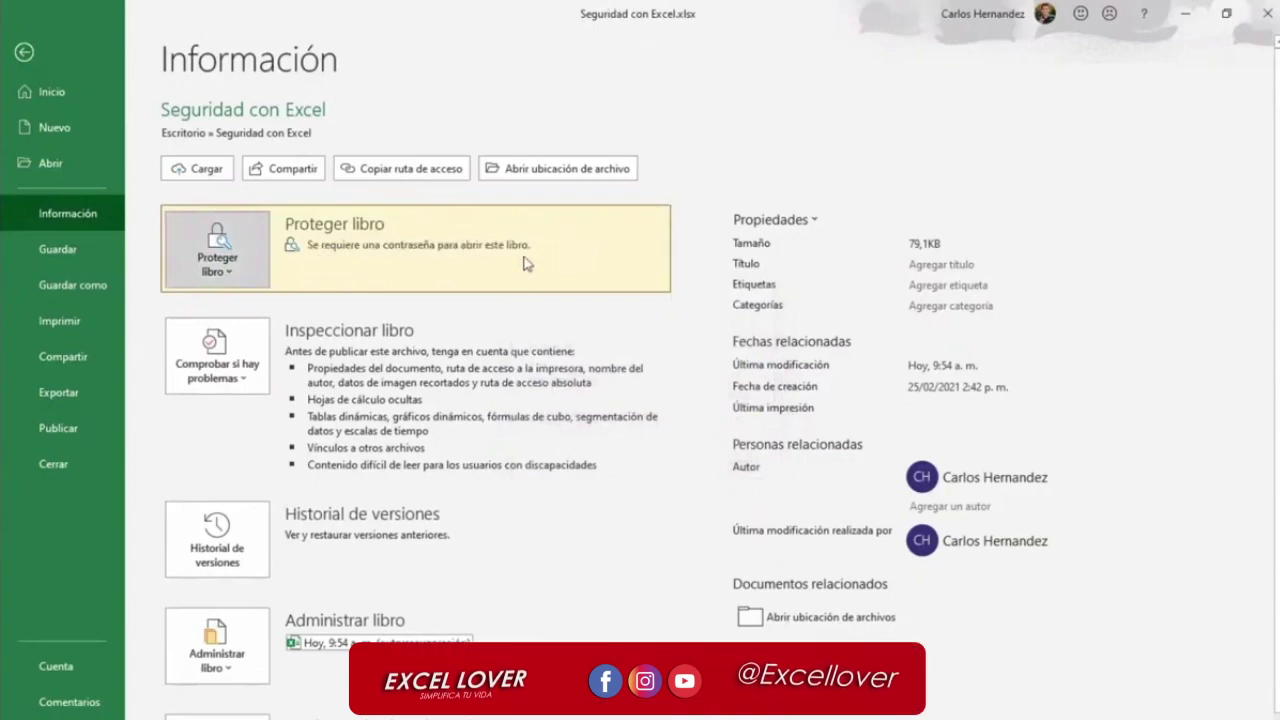
Save Seguridad con Excel.xlsx and close Excel
left_click(25, 52)
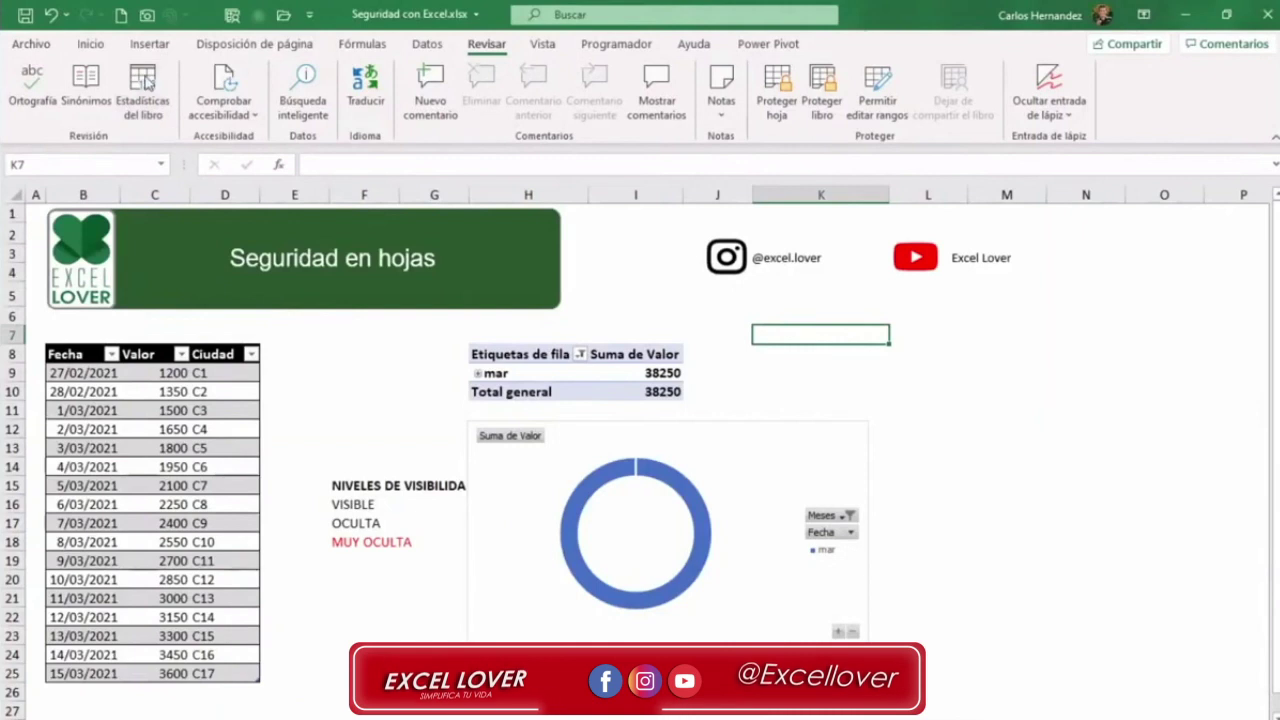
left_click(25, 15)
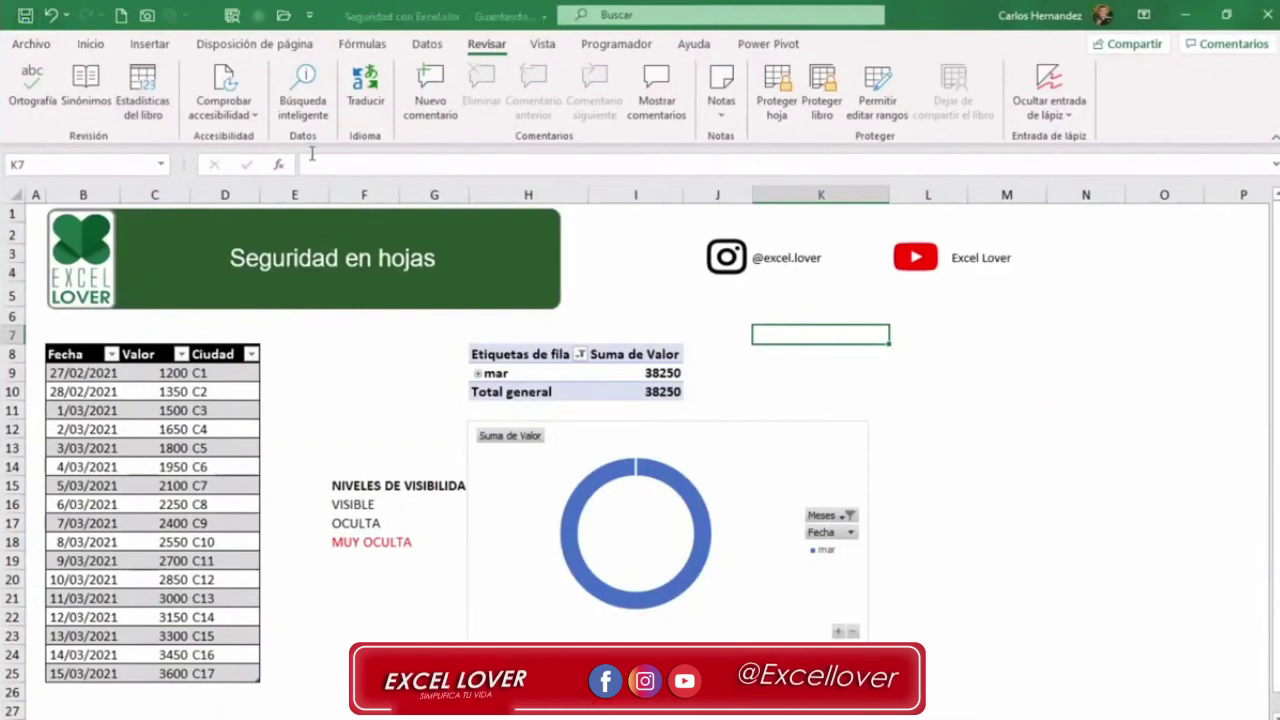
left_click(1266, 20)
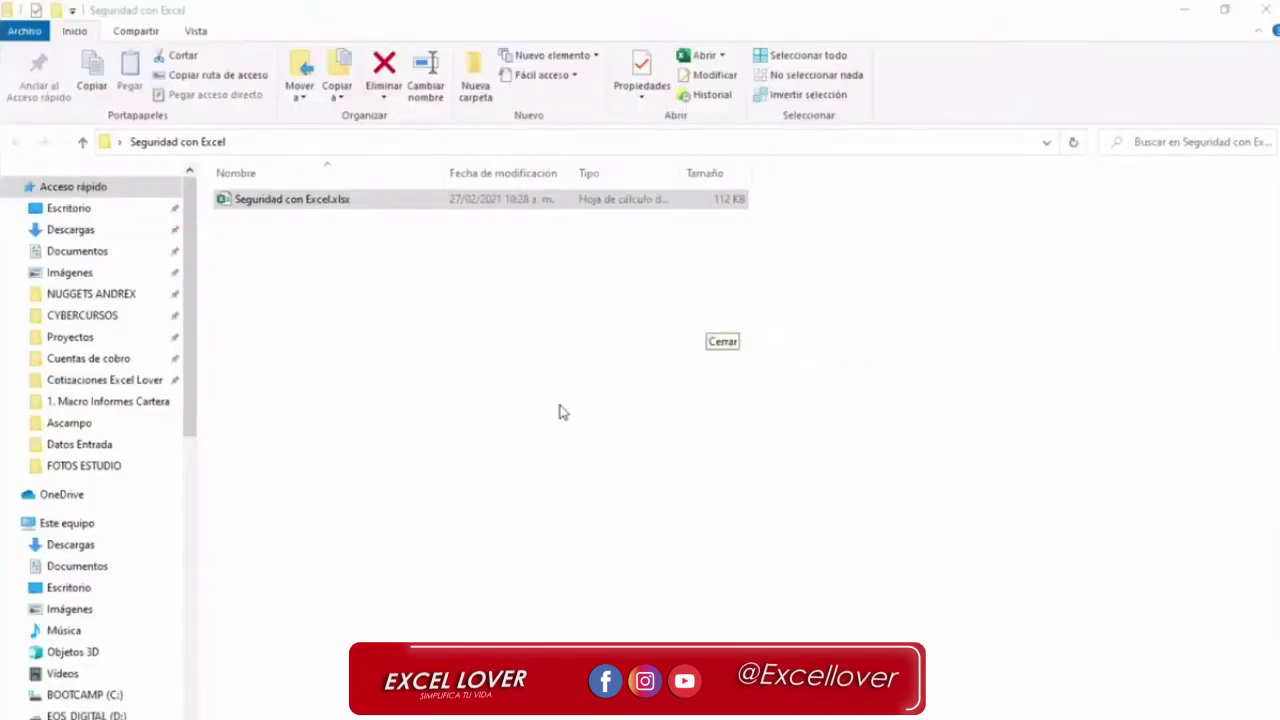
Reopen Seguridad con Excel.xlsx from the Seguridad con Excel folder in File Explorer
left_click(469, 309)
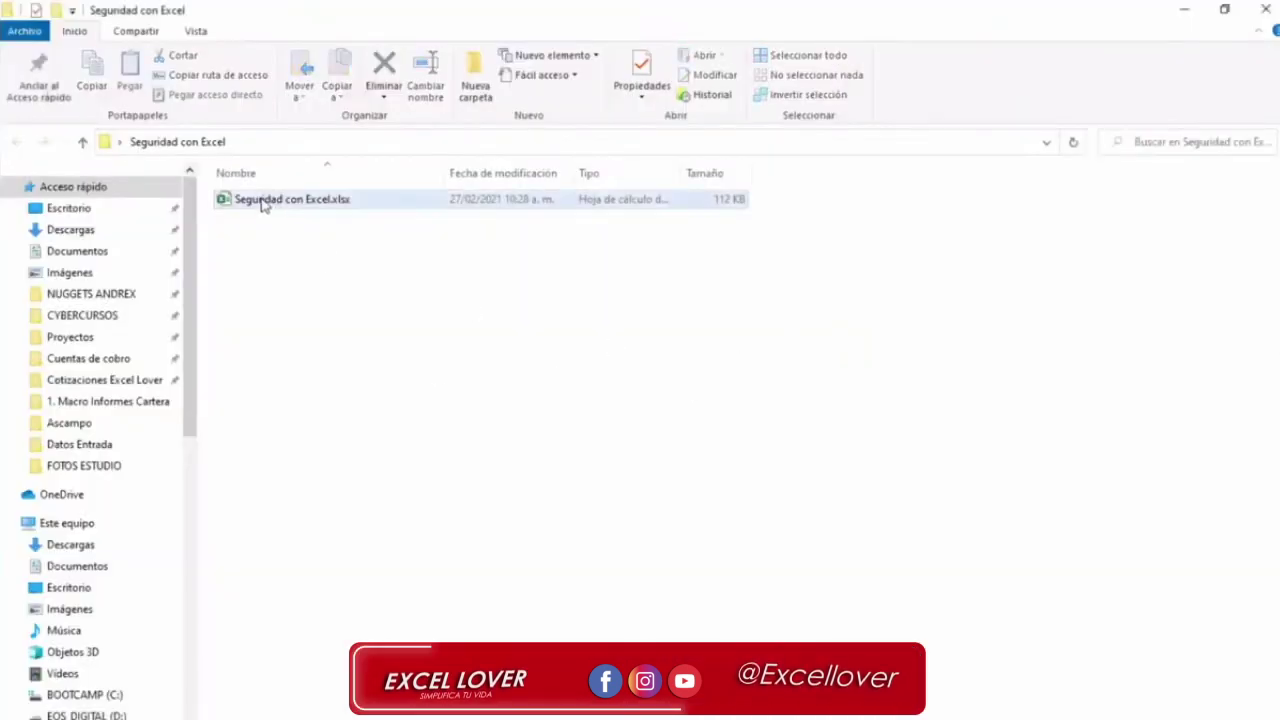
double_click(265, 203)
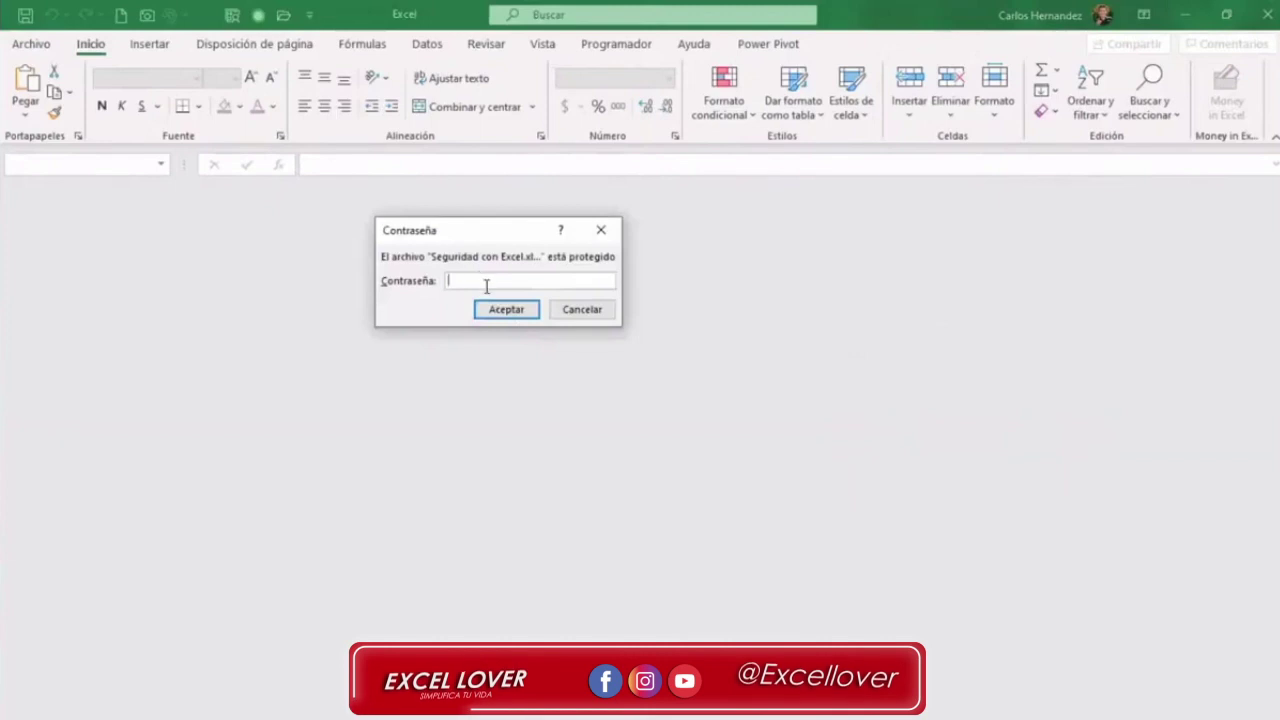
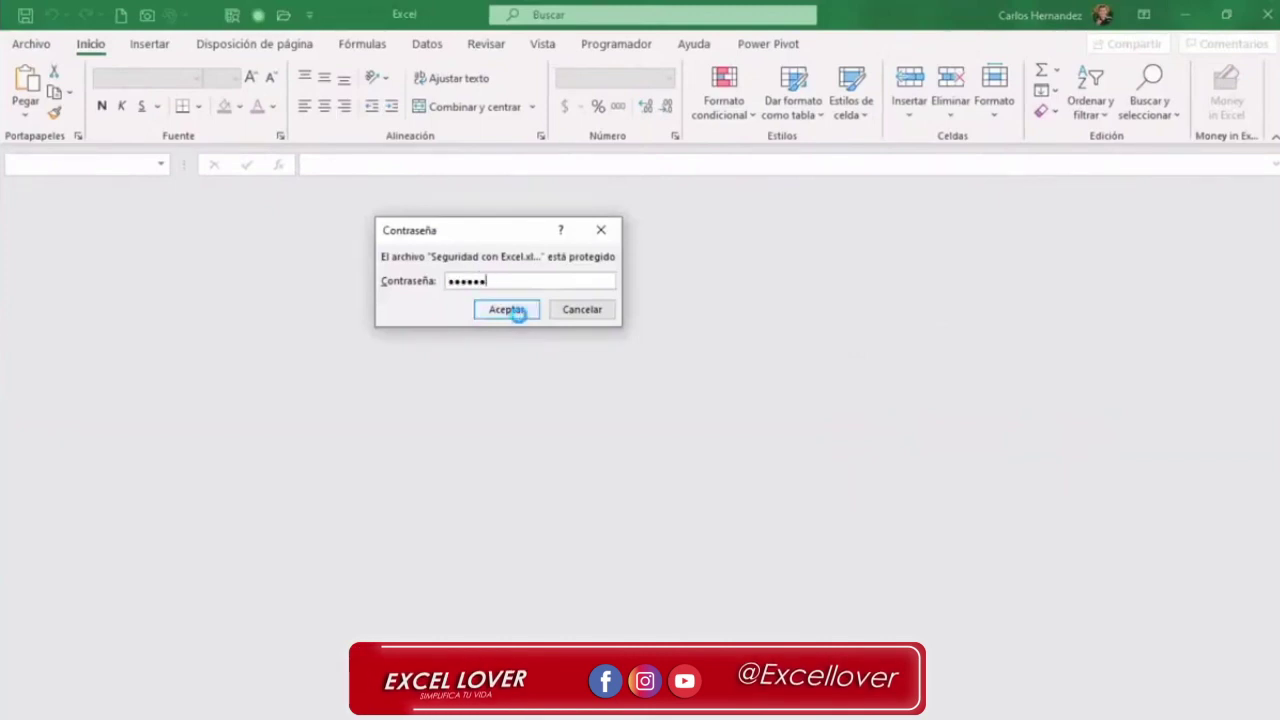
Try a wrong password, dismiss the incorrect-password message, and close the empty Excel window
left_click(519, 317)
left_click(651, 445)
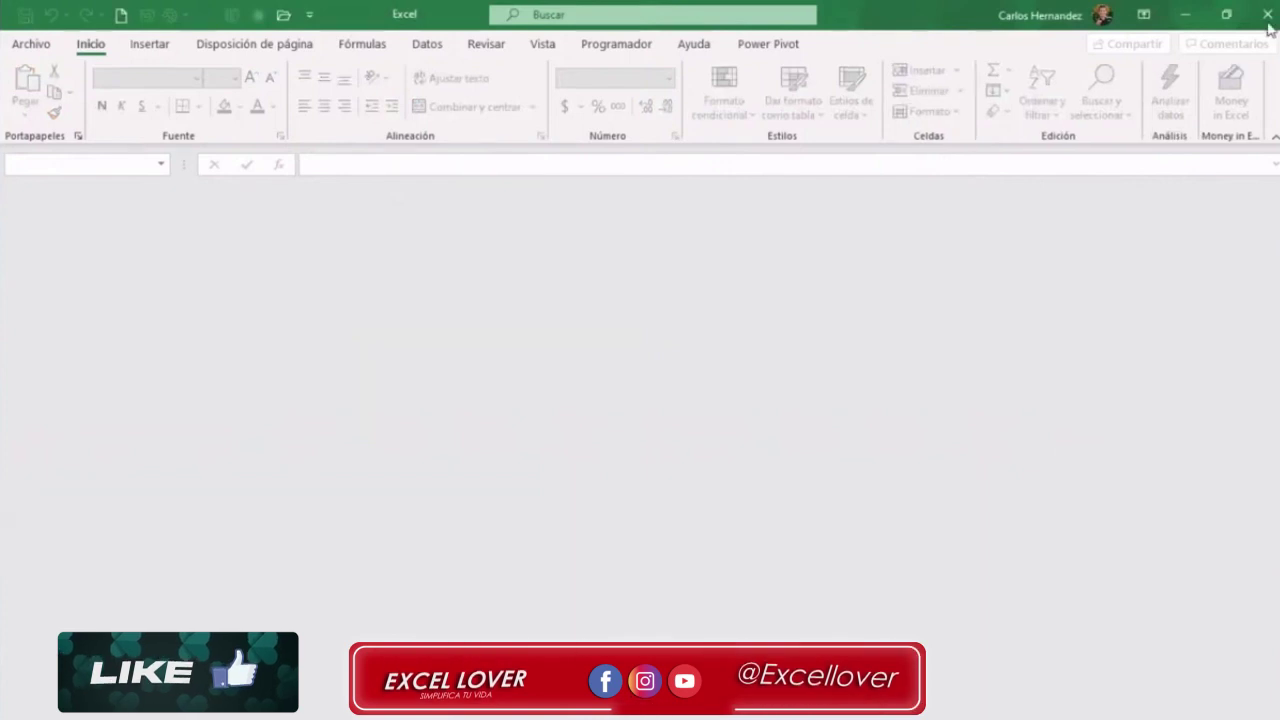
key("alt+F4")
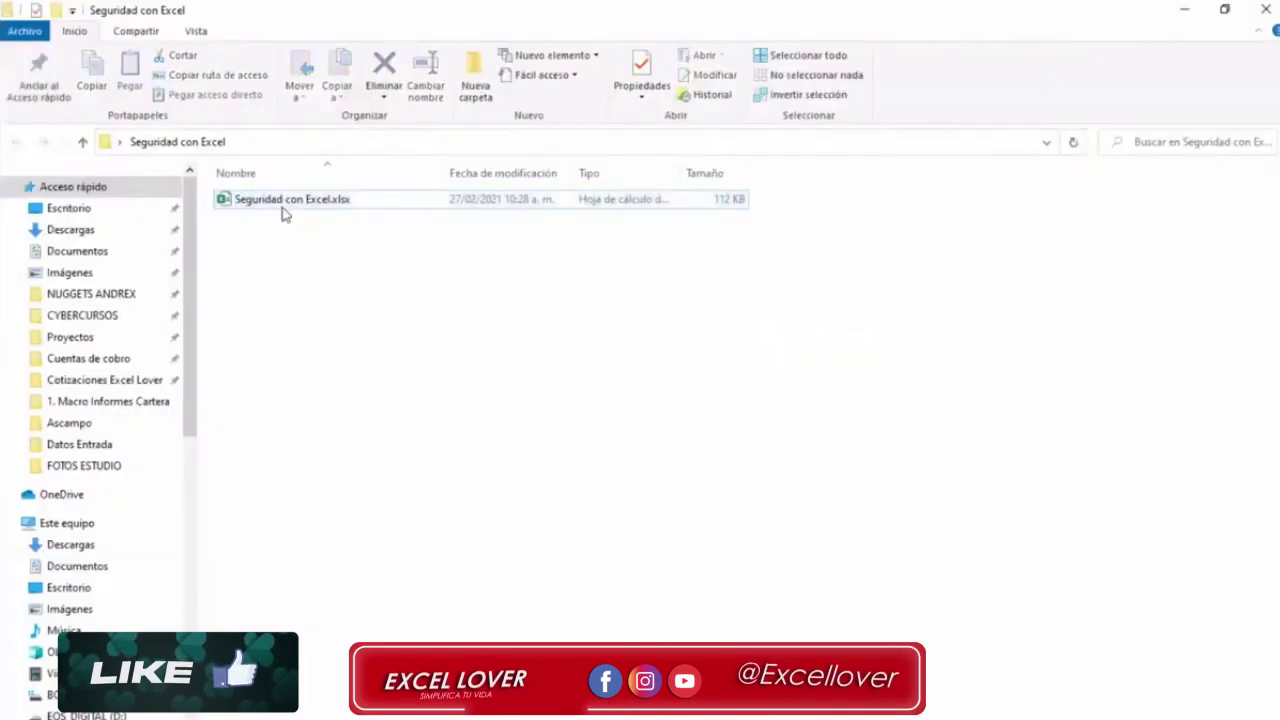
Reopen Seguridad con Excel.xlsx and enter the correct opening password to reach Seguridad en hojas
double_click(276, 203)
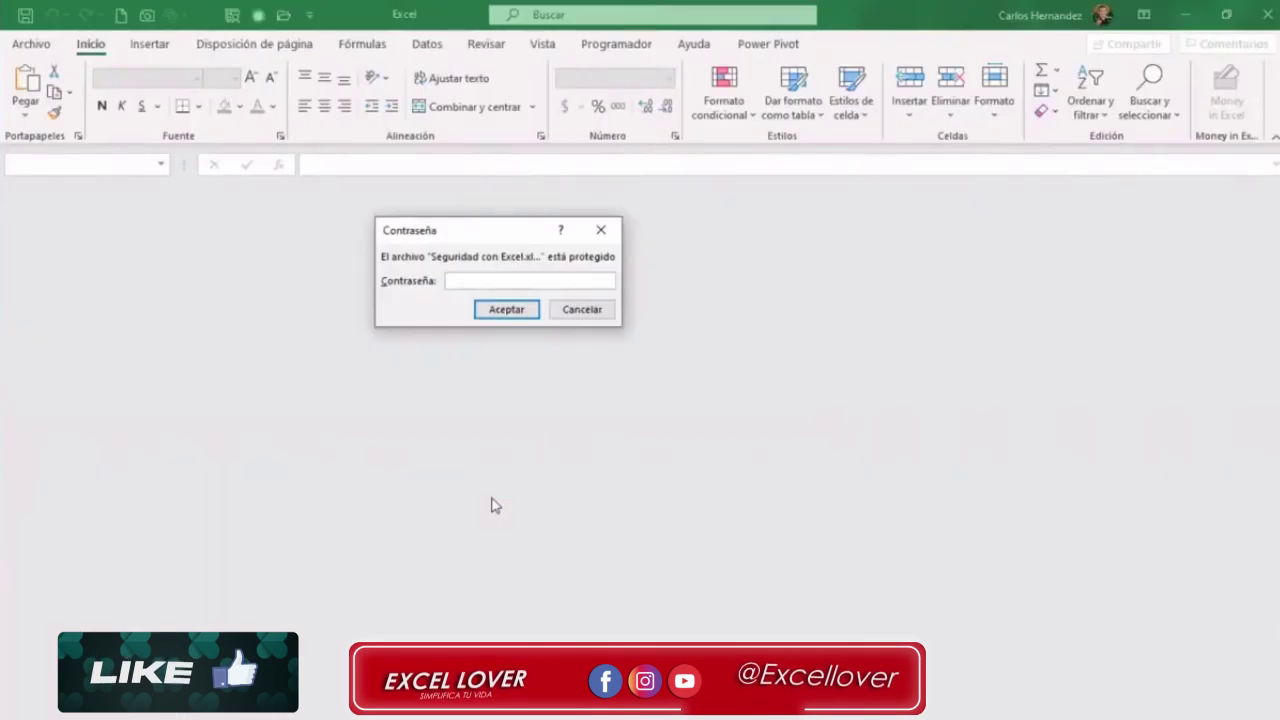
key("Return")
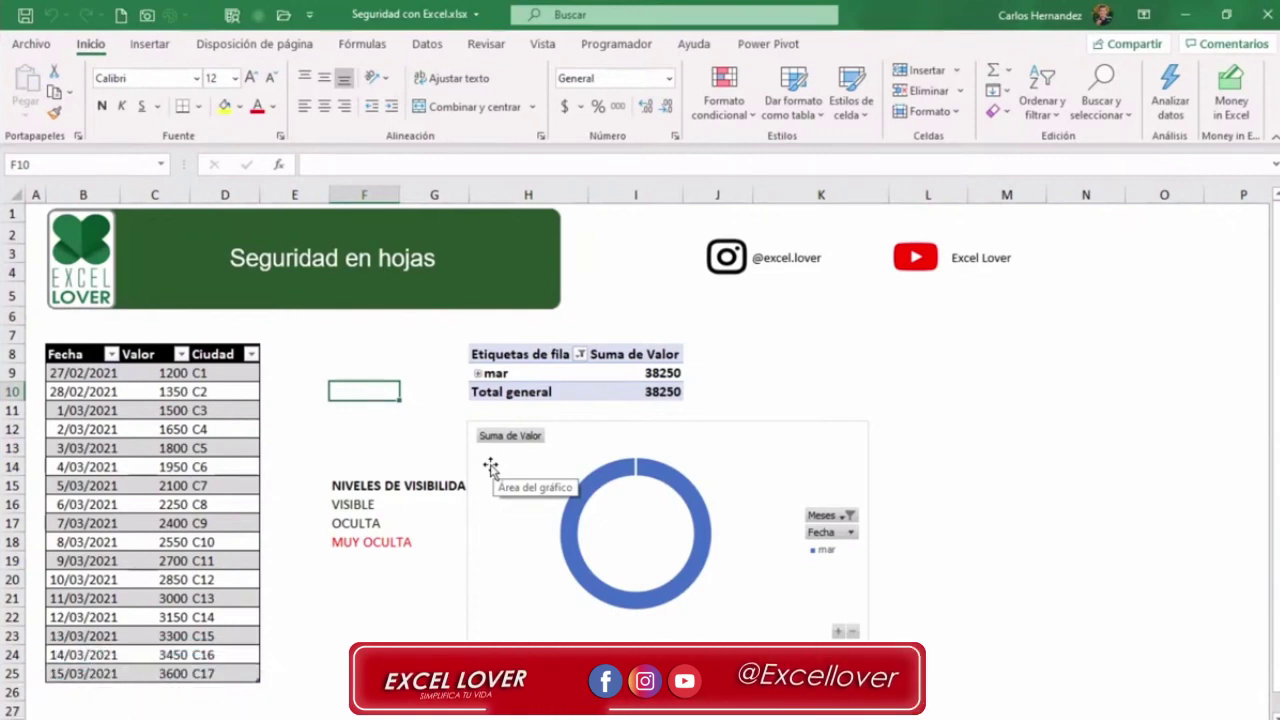
left_click(385, 597)
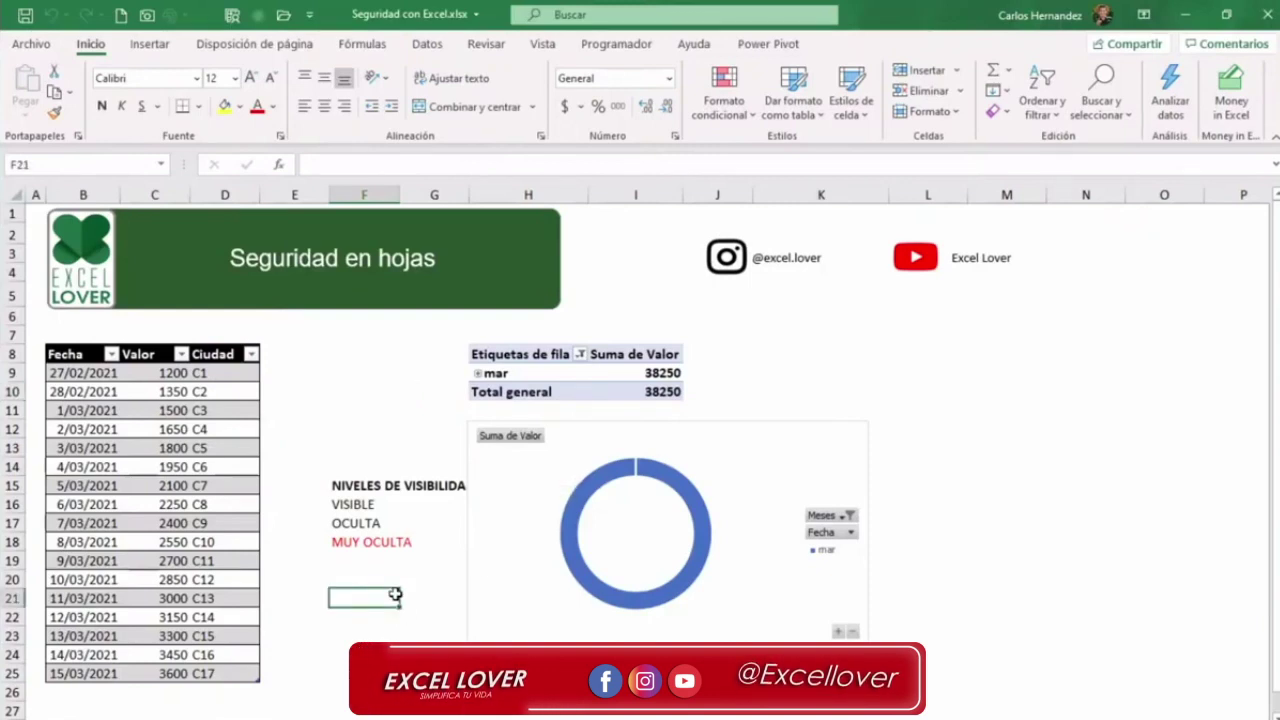
In the VBA editor (Alt+F11), insert Módulo1 and declare an empty Sub MACRO1() procedure
key("alt+F11")
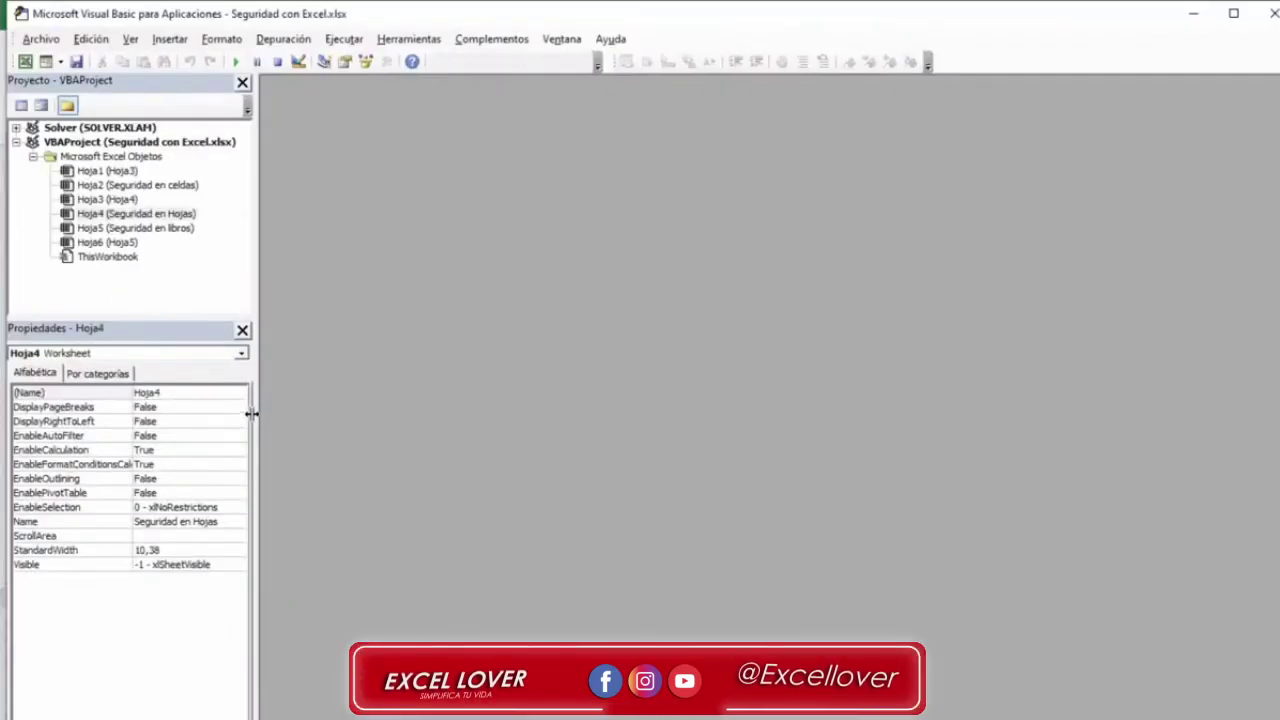
left_click(249, 414)
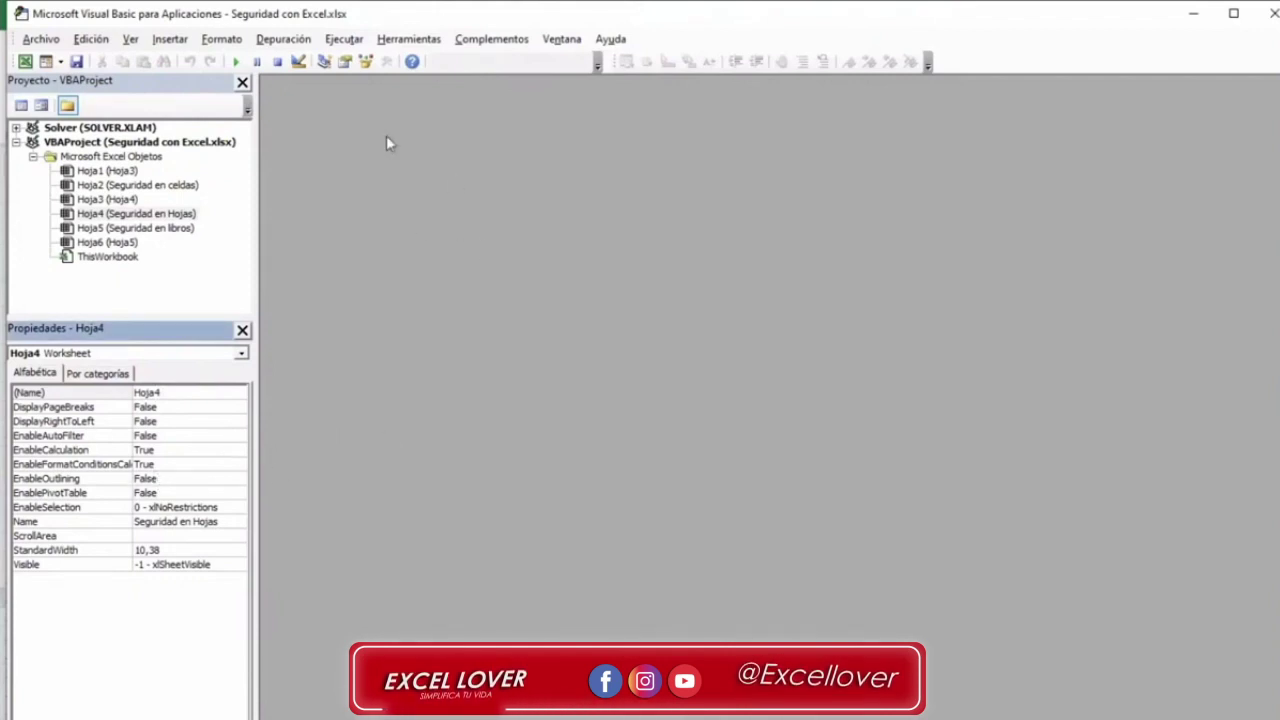
left_click(166, 40)
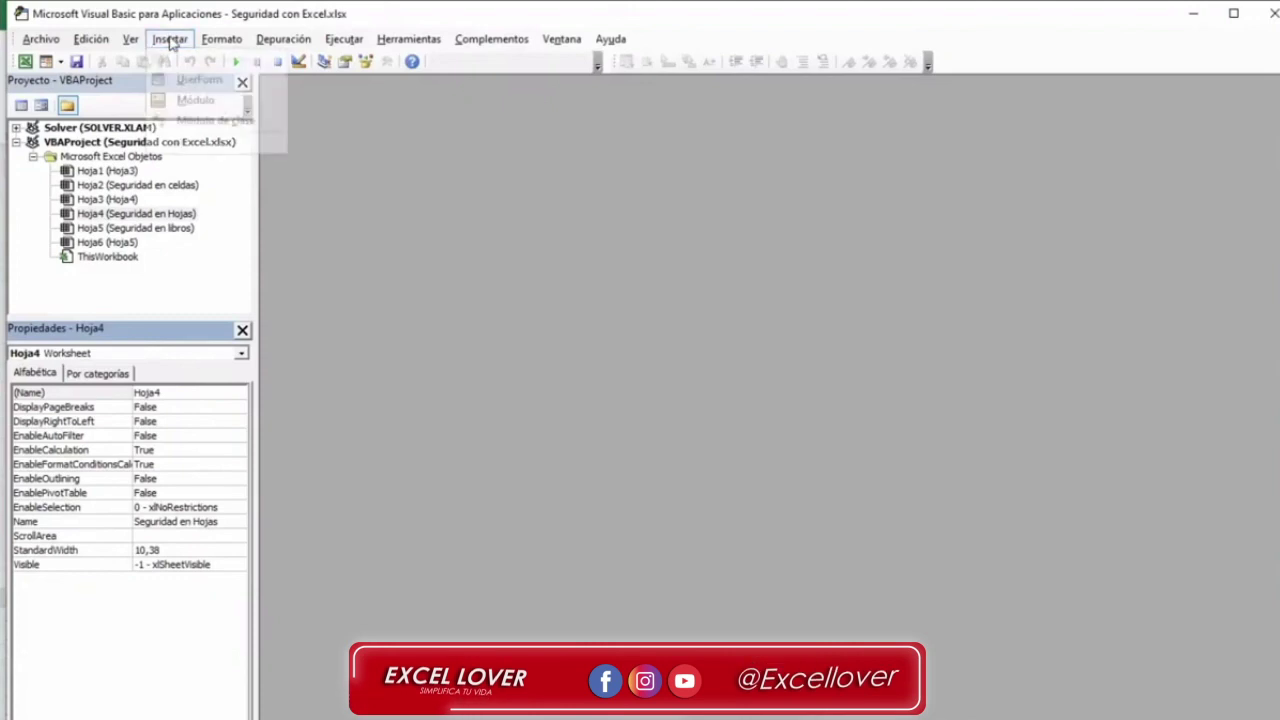
left_click(206, 100)
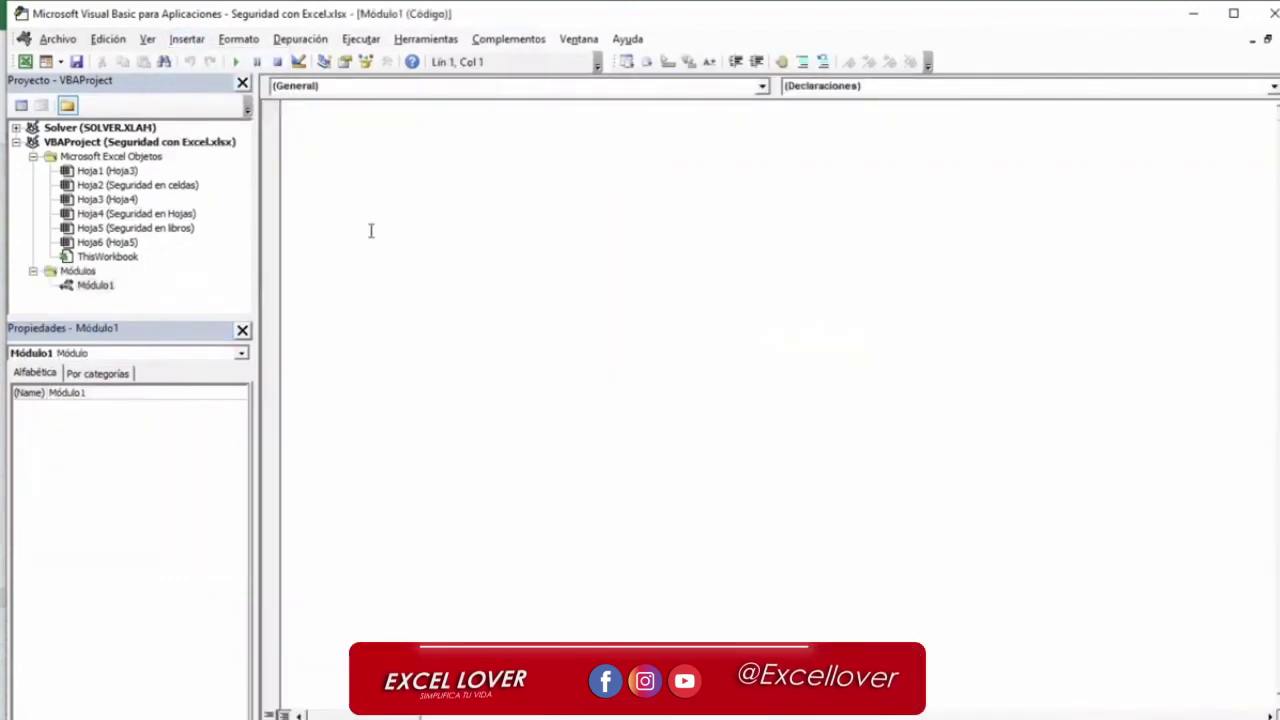
type("sub")
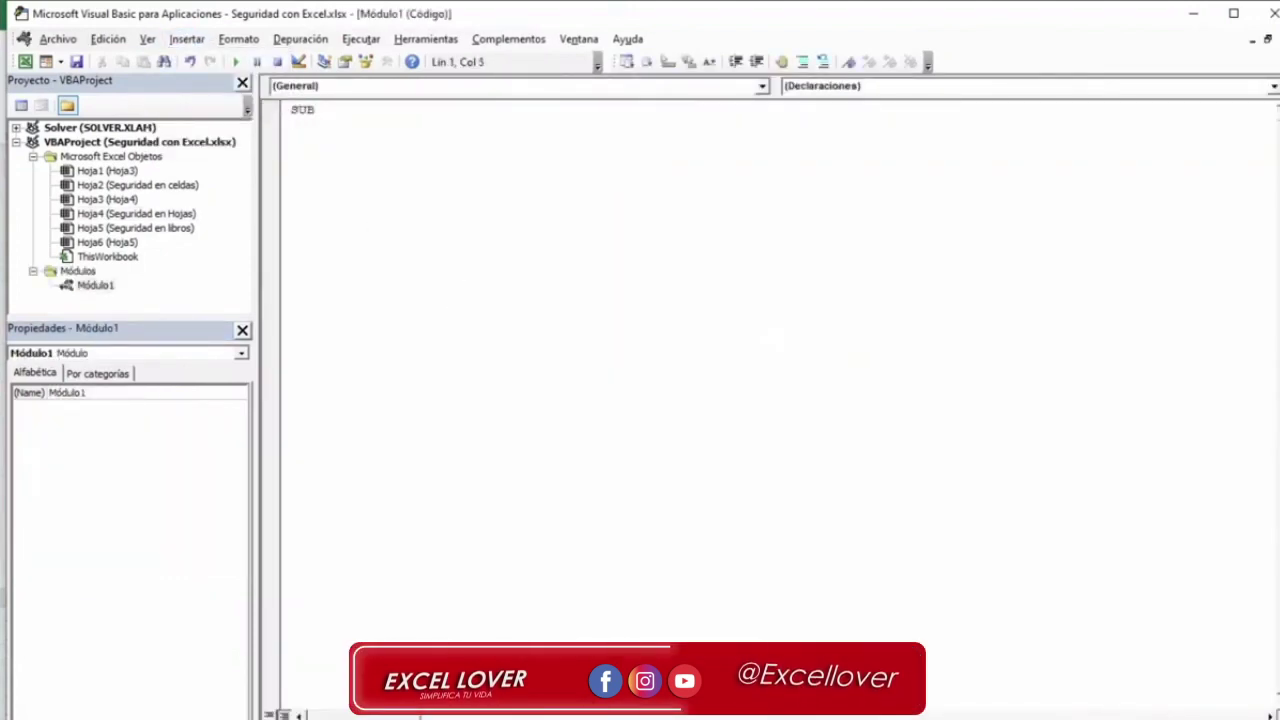
type(" macro1")
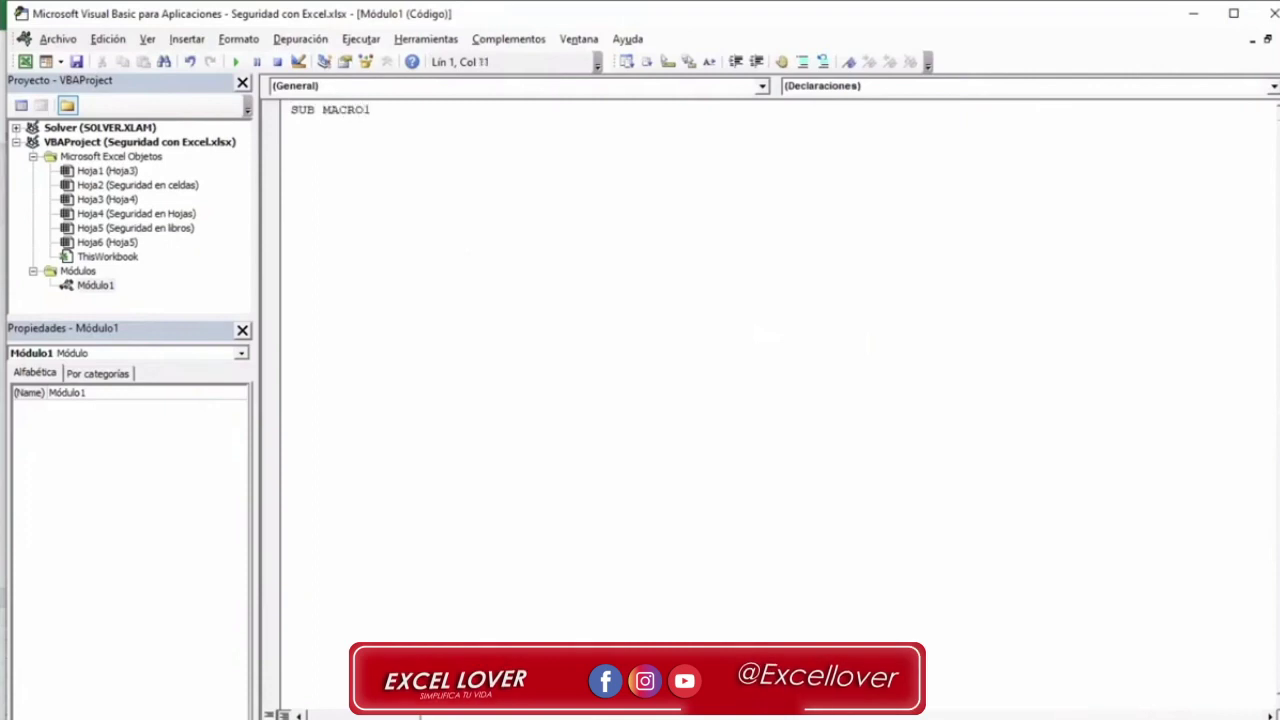
key("Return")
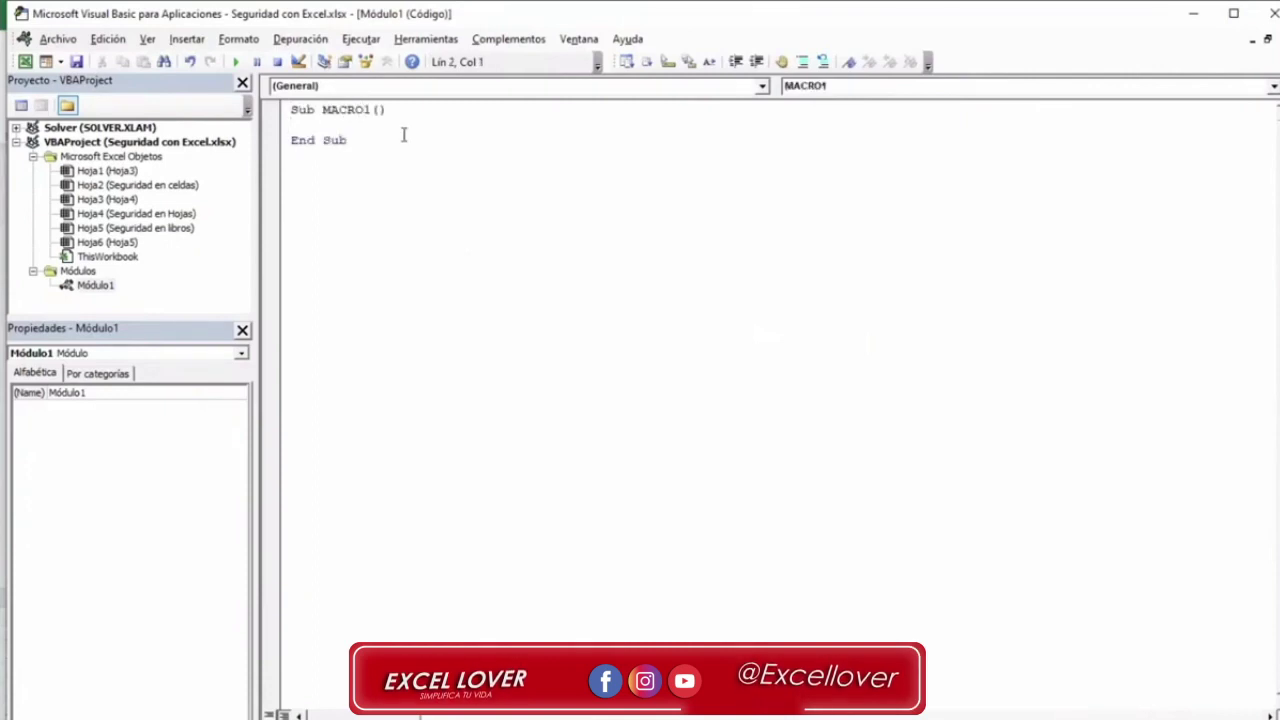
left_click(420, 40)
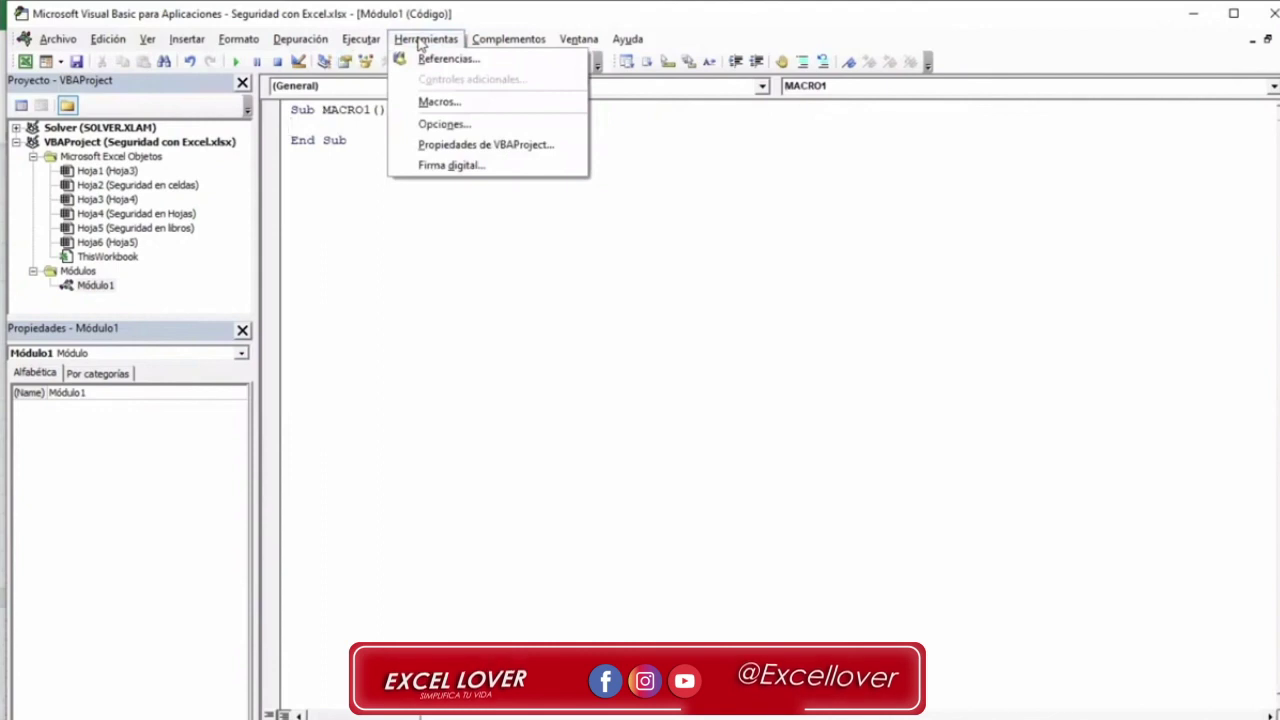
In VBAProject's Protección settings, tick Bloquear proyecto para visualización and set a confirmed password
left_click(485, 144)
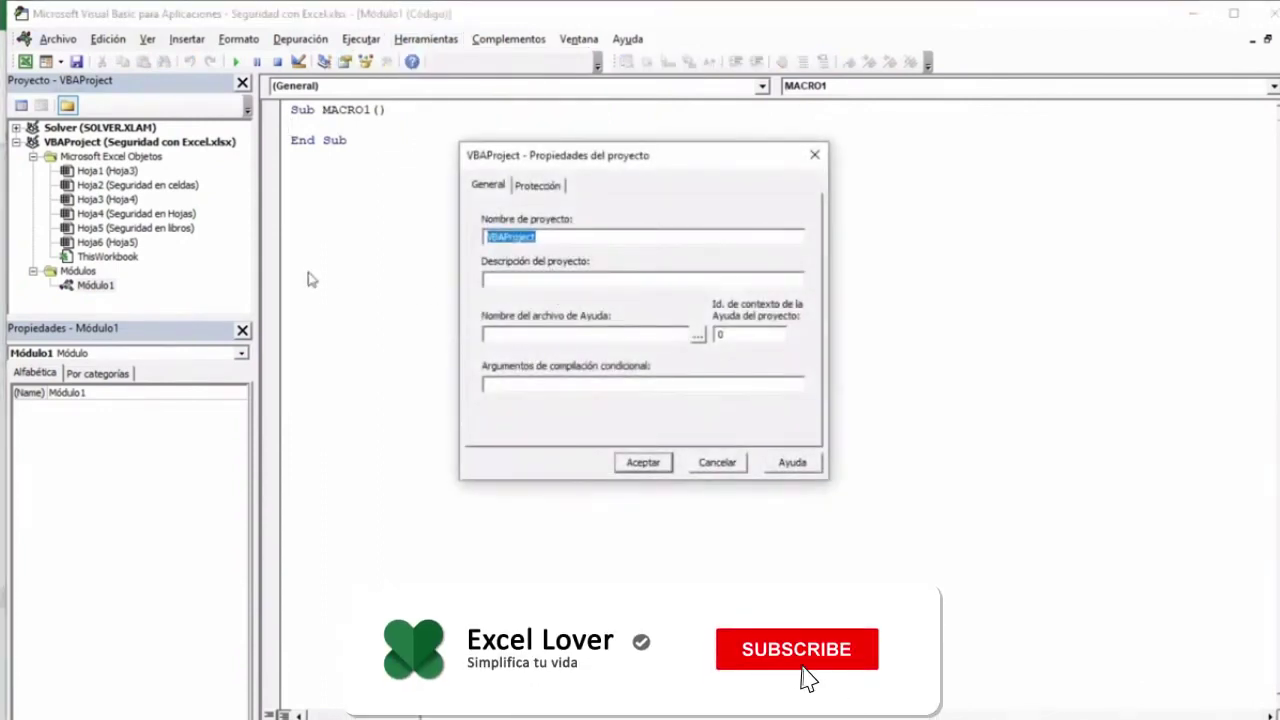
left_click(815, 155)
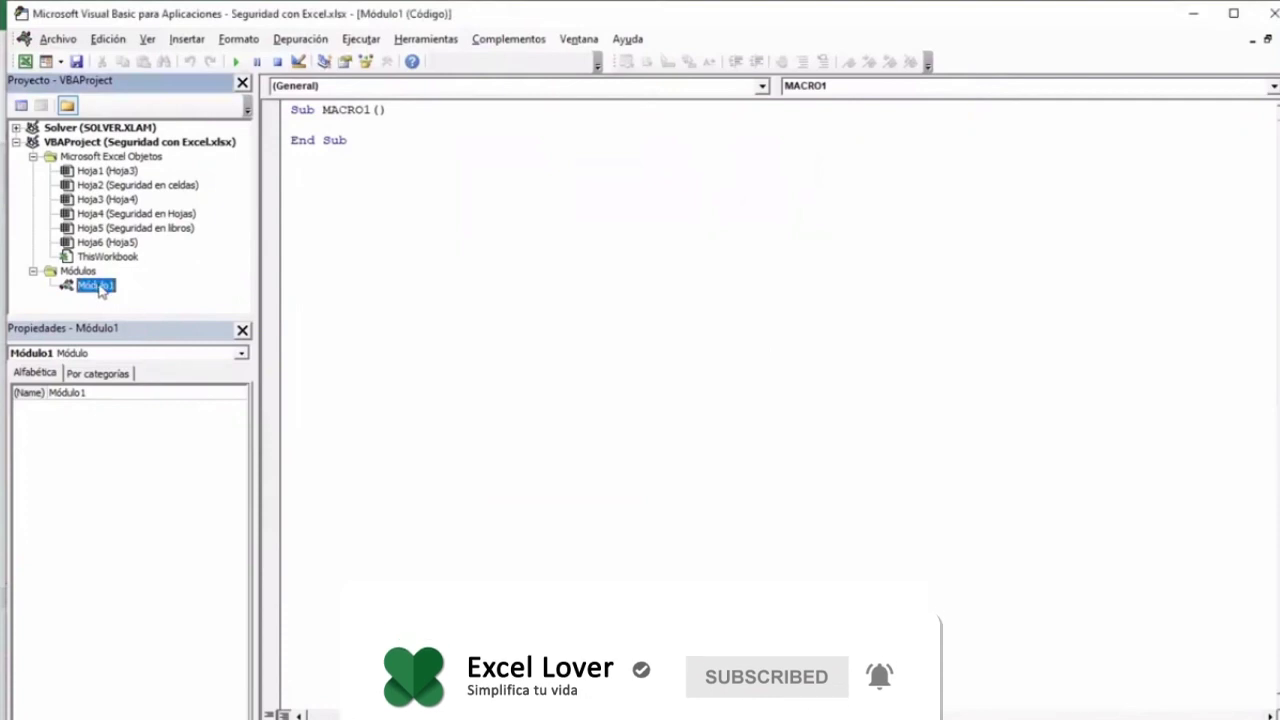
right_click(99, 287)
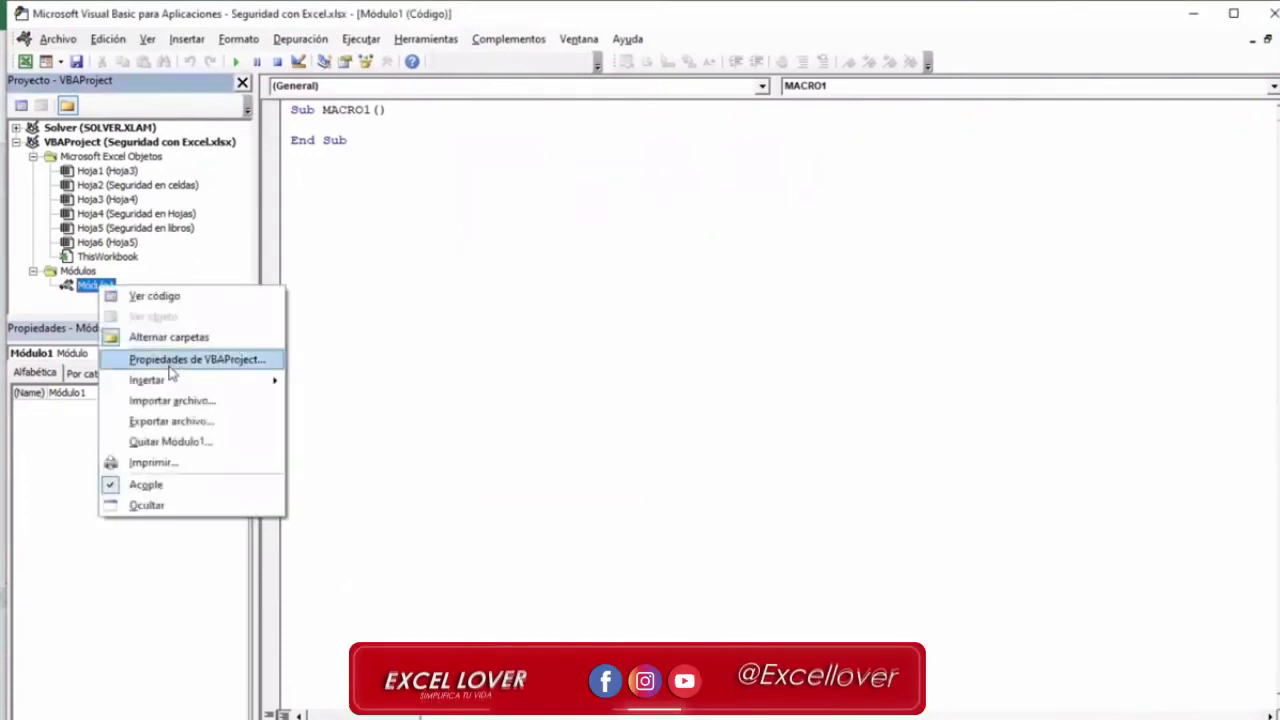
left_click(187, 361)
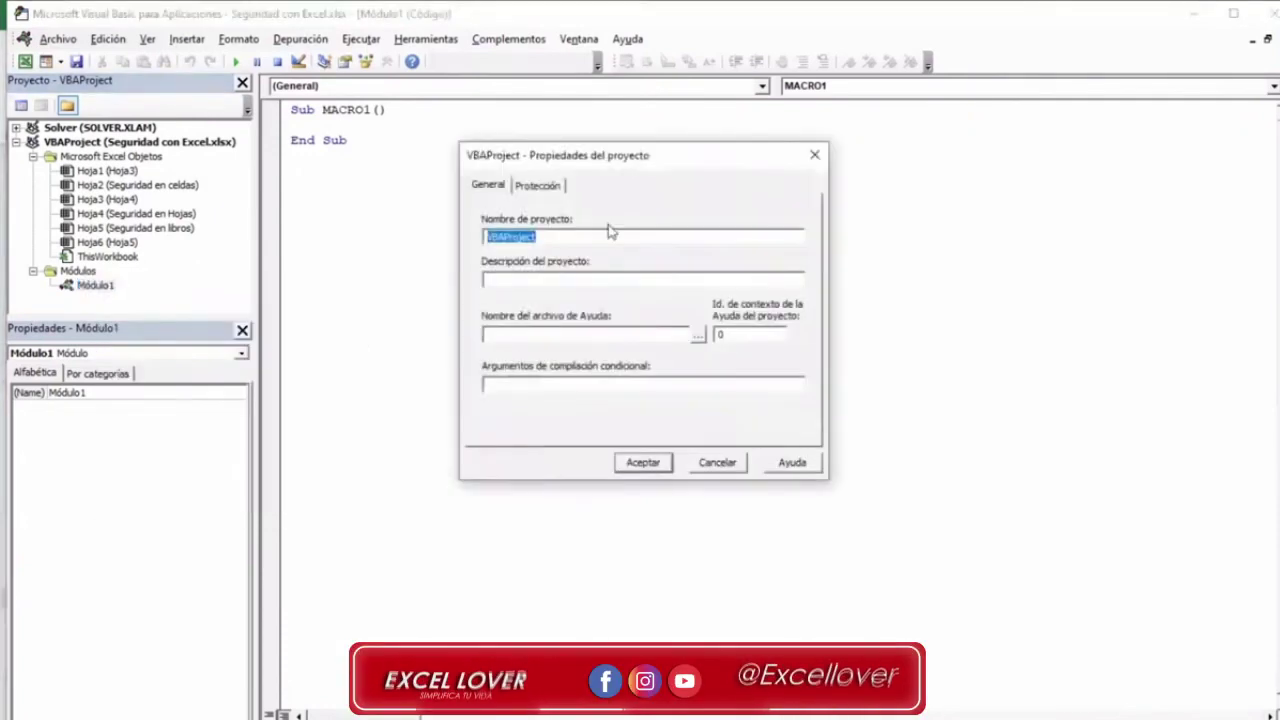
left_click(547, 187)
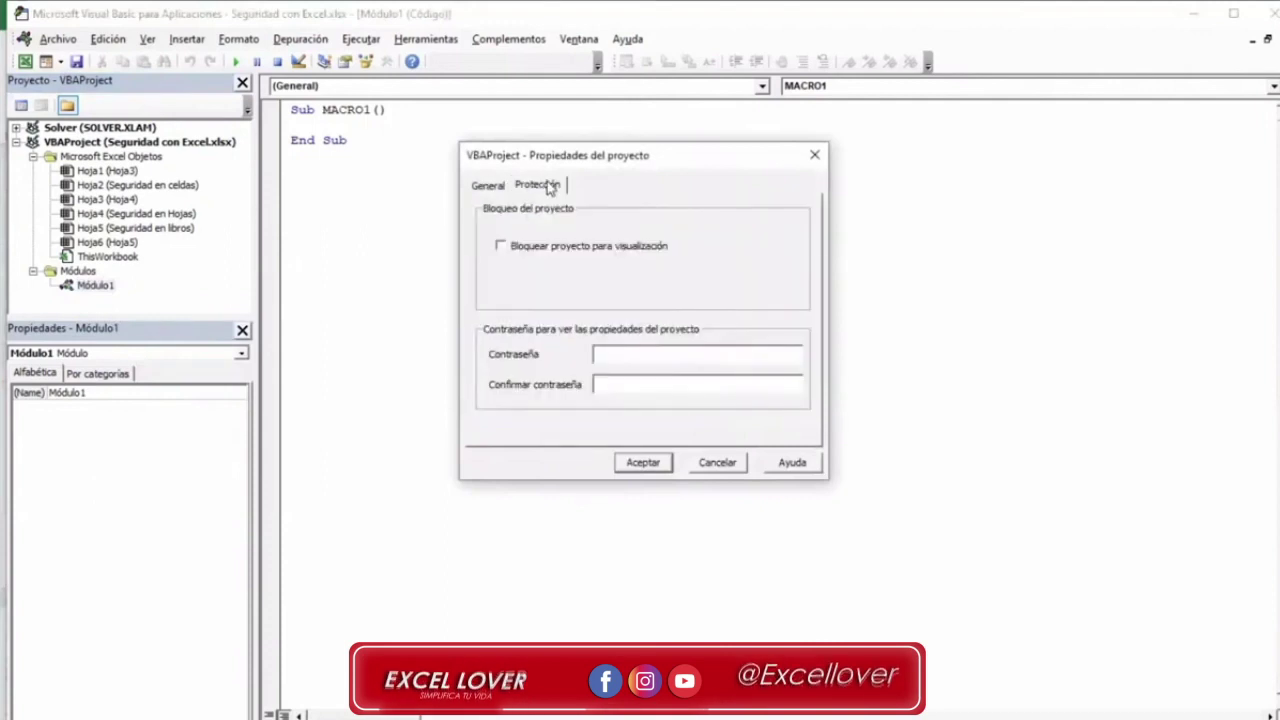
left_click(501, 246)
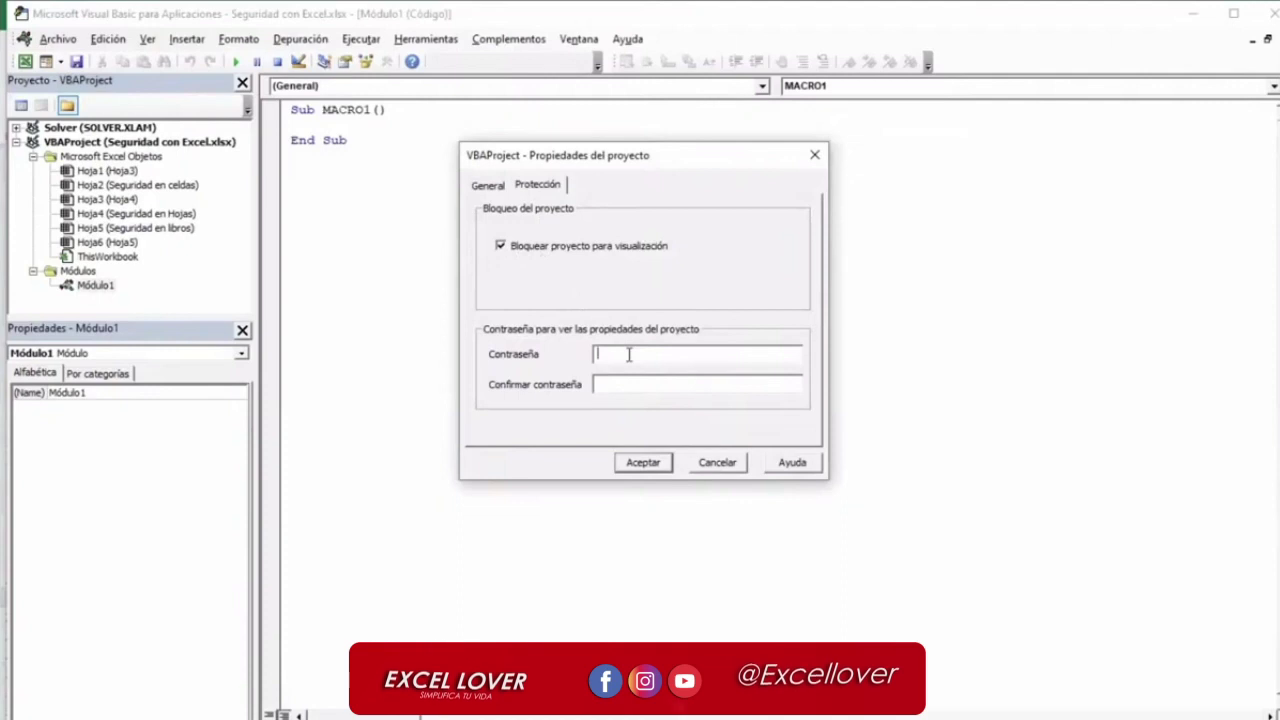
left_click(626, 386)
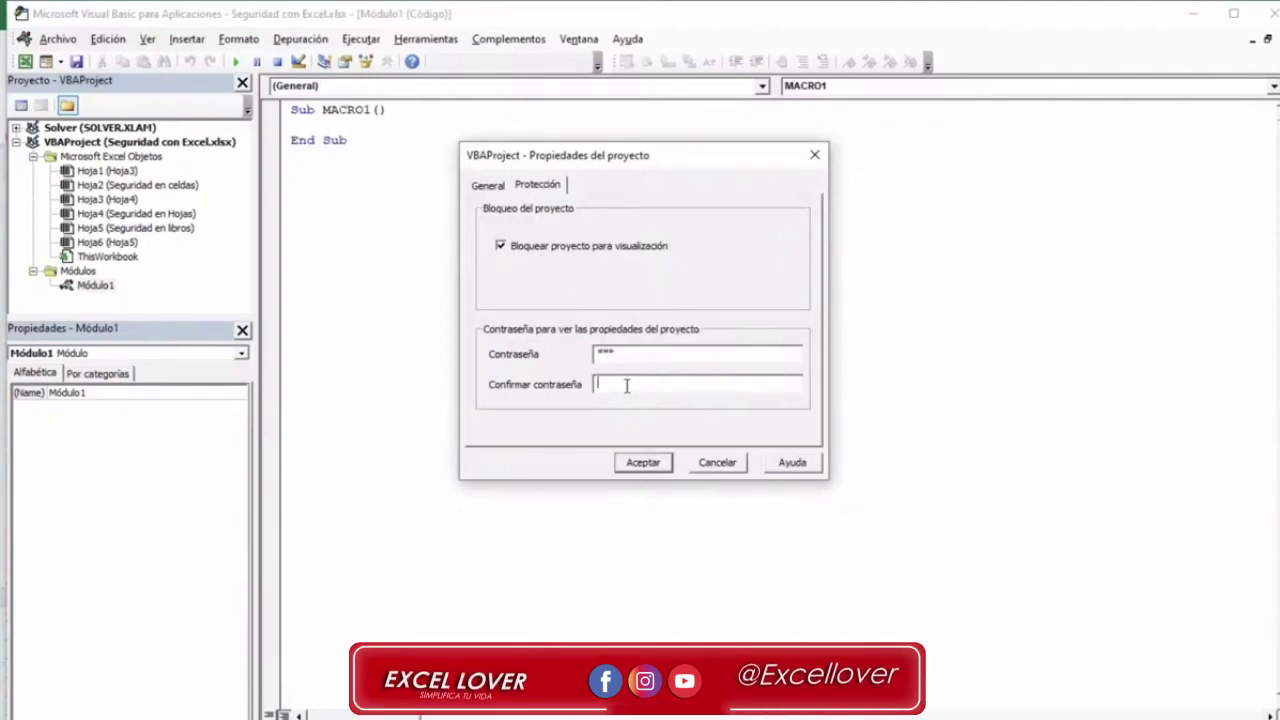
left_click(645, 463)
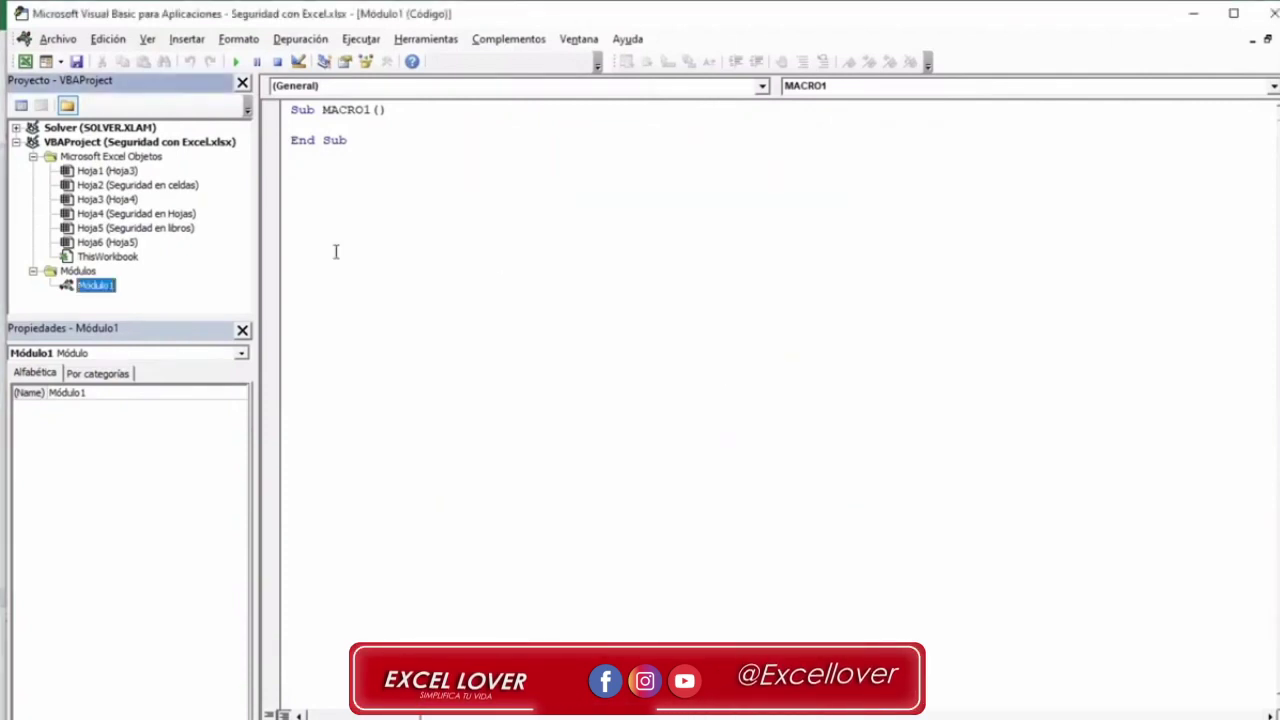
Open the Visible dropdown for sheet Hoja6 (Hoja5), currently -1 - xlSheetVisible
left_click(121, 243)
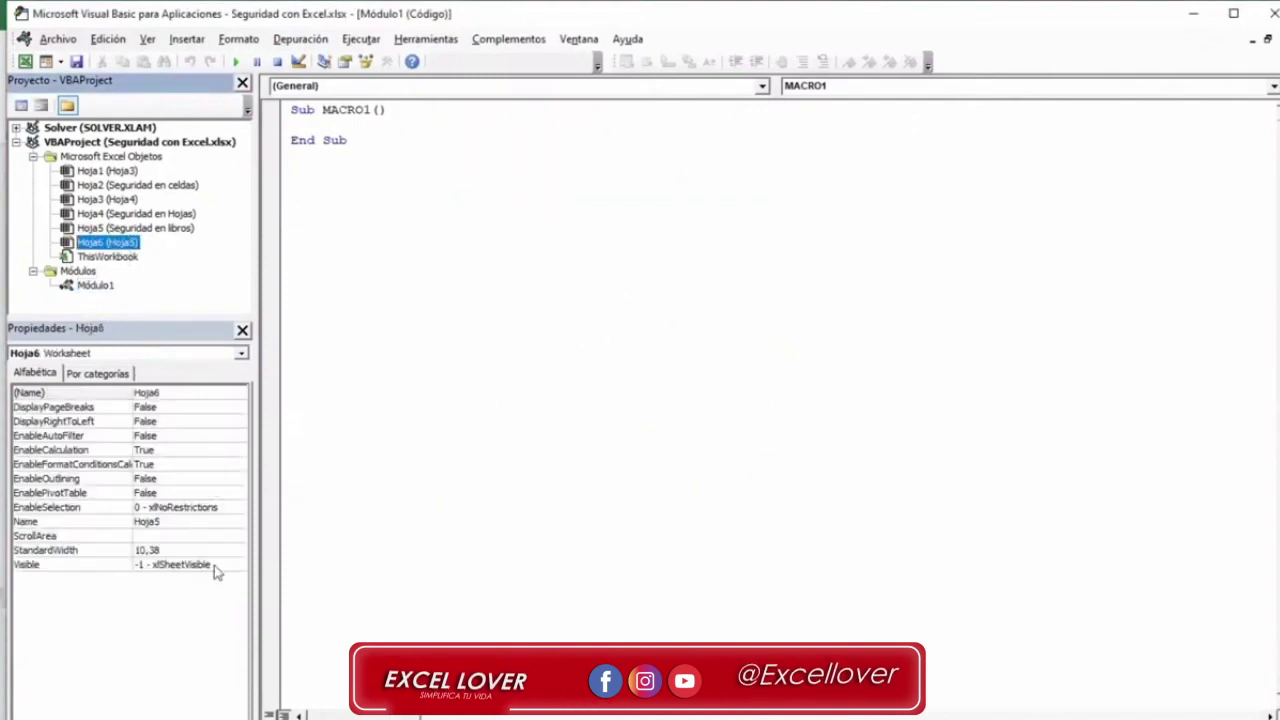
left_click(217, 565)
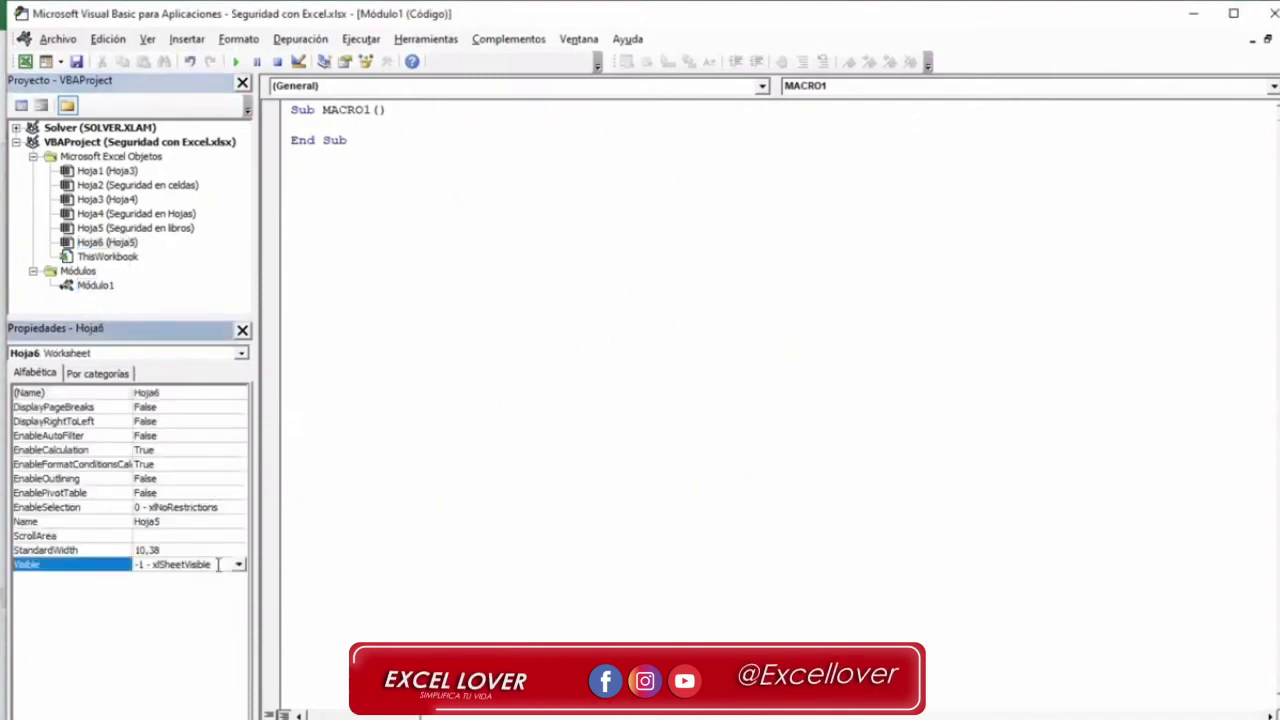
left_click(239, 565)
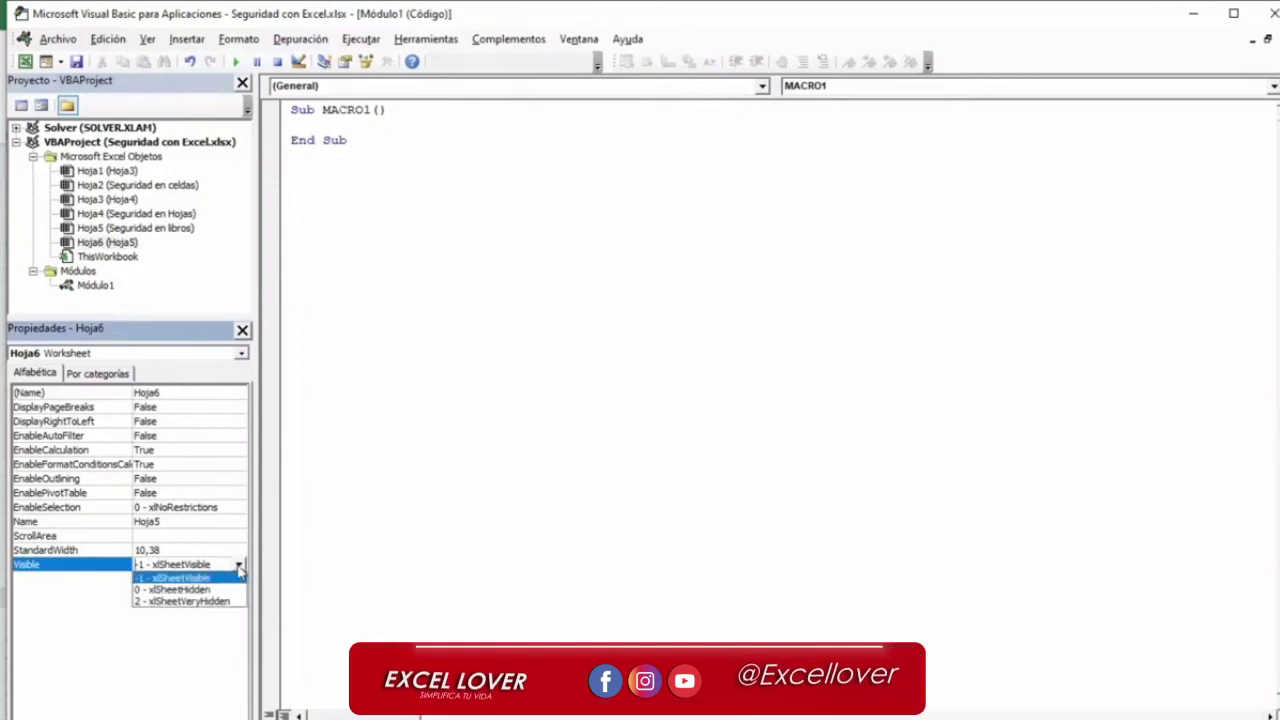